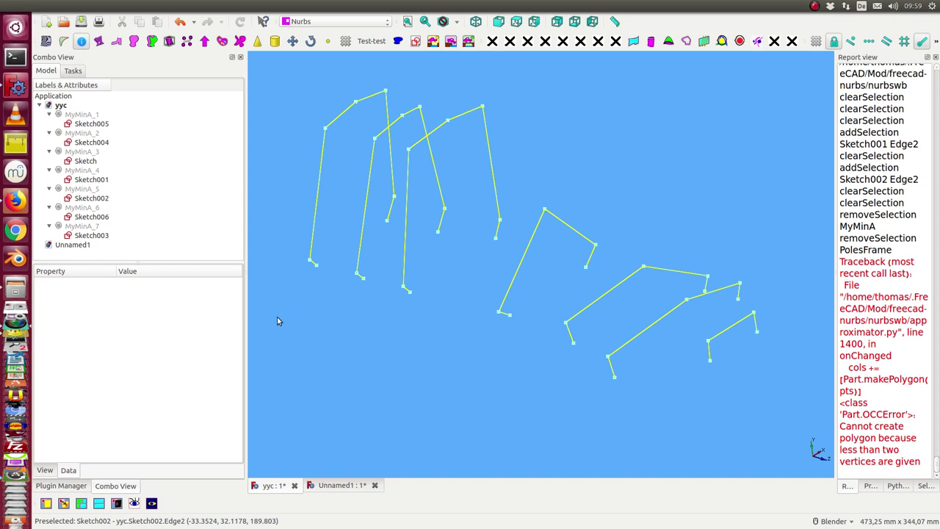
Step: Show the smooth MyMinA rib curves in place of their sketches
click(74, 115)
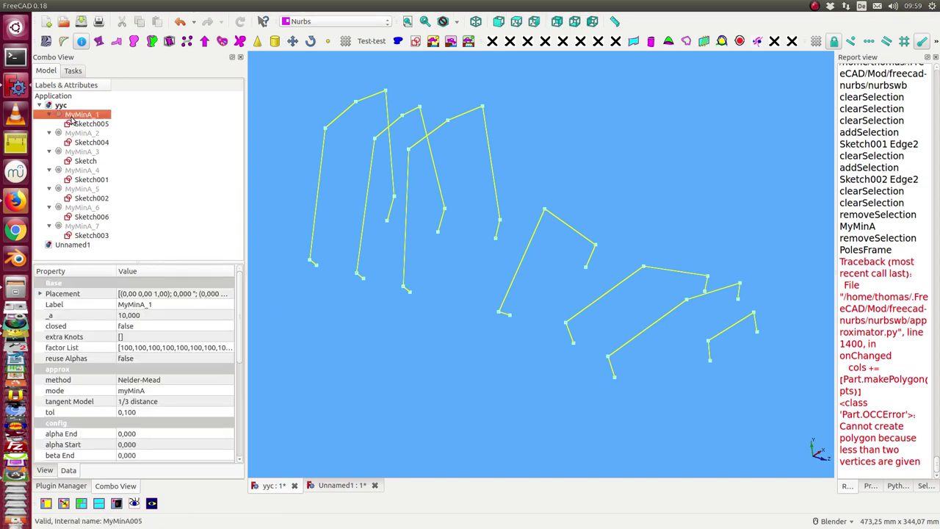
key(shift+Down)
key(shift+Down)
key(shift+Down)
key(shift+Down)
key(shift+Down)
key(shift+Down)
key(shift+Down)
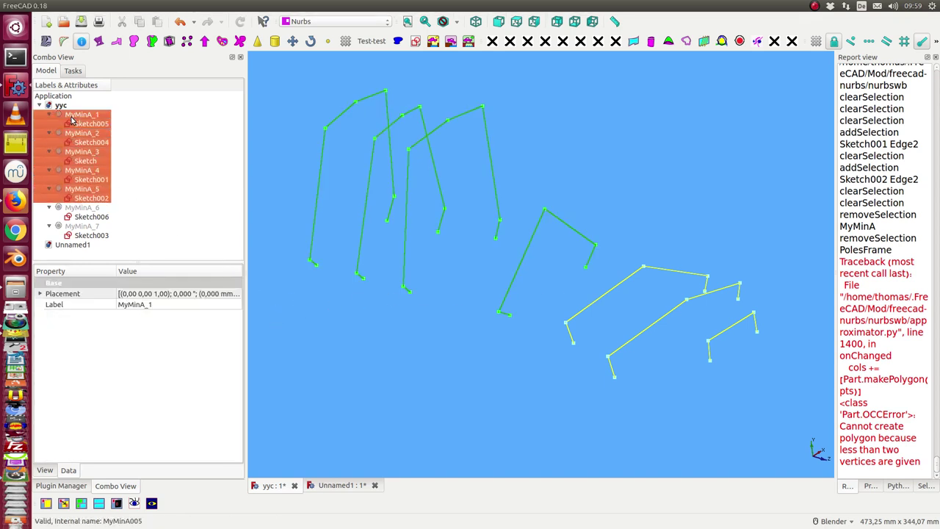
key(shift+Down)
key(shift+Down)
key(shift+Down)
key(shift+Down)
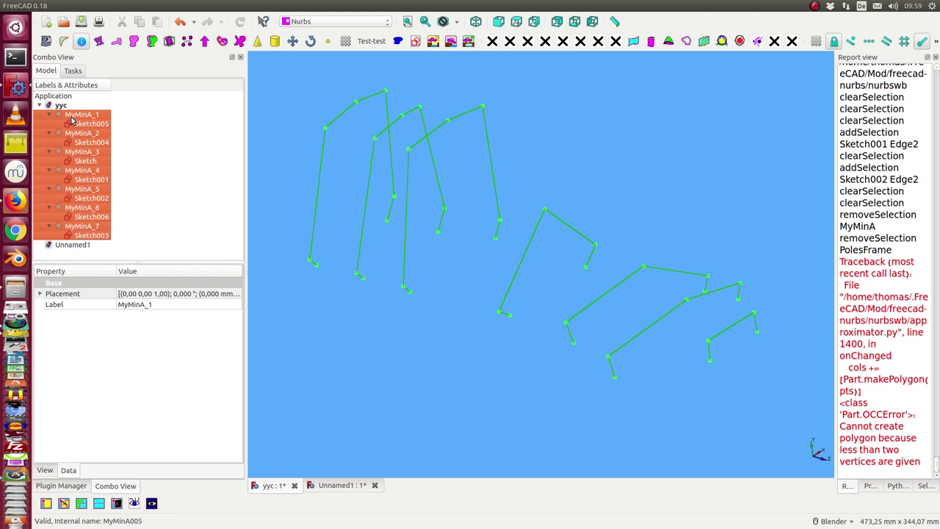
key(space)
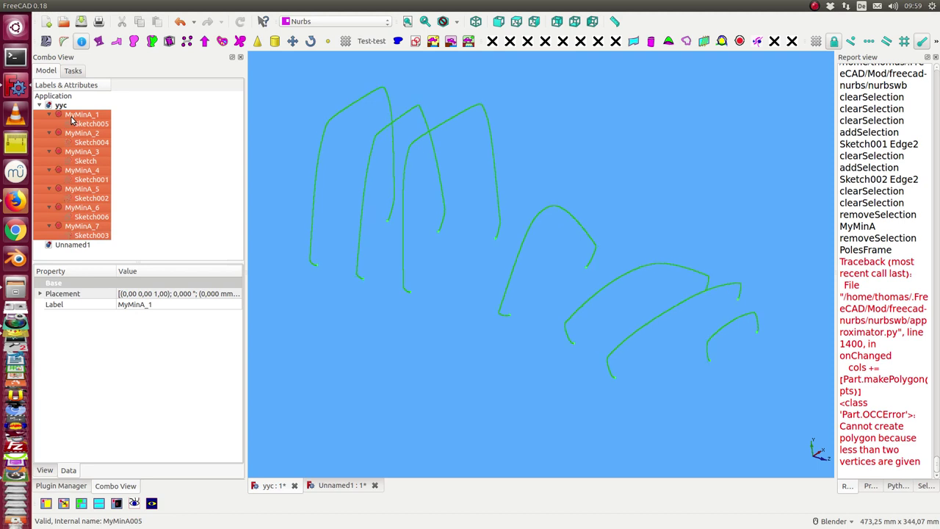
click(420, 359)
mouse_move(421, 359)
middle_down()
mouse_move(378, 357)
mouse_move(407, 336)
mouse_move(447, 346)
mouse_move(449, 367)
mouse_move(418, 350)
mouse_move(436, 361)
middle_up()
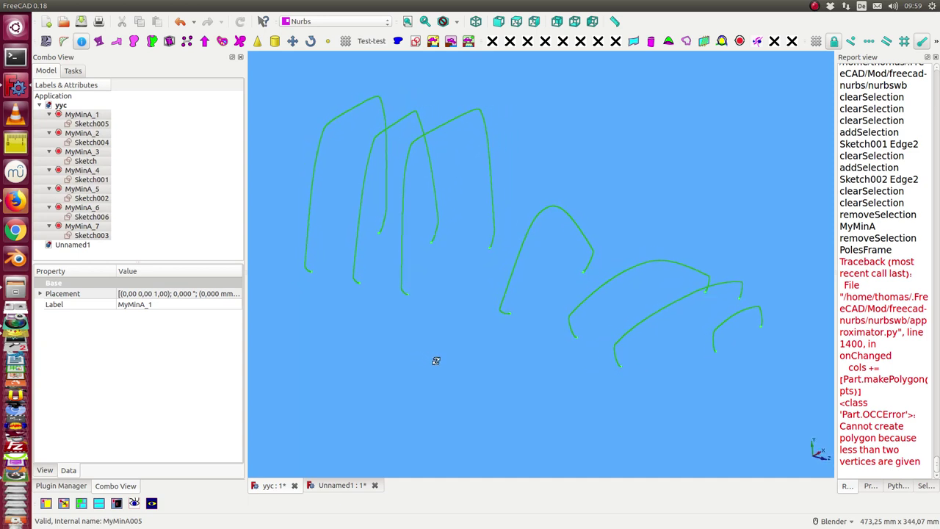
Step: Create a face from the seven ribs MyMinA_1 through MyMinA_7 with Bezier Ribs to Face
click(256, 176)
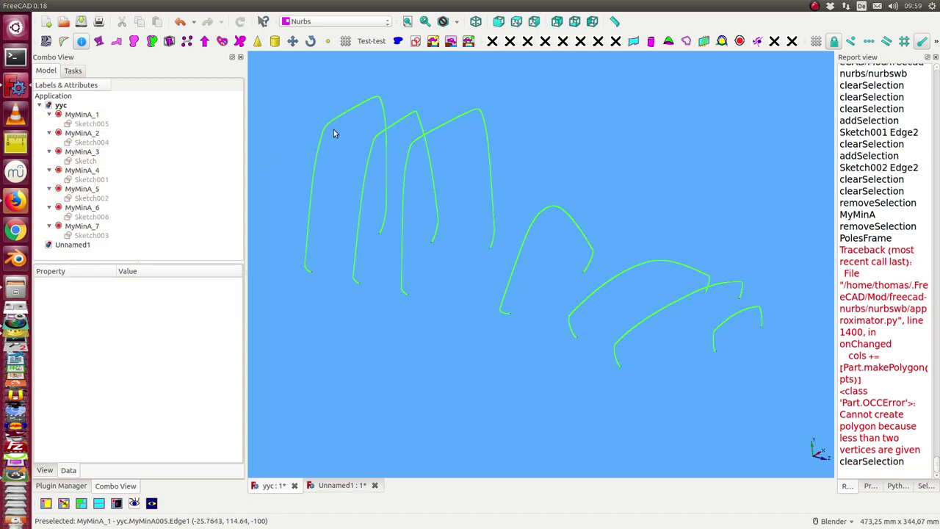
click(81, 116)
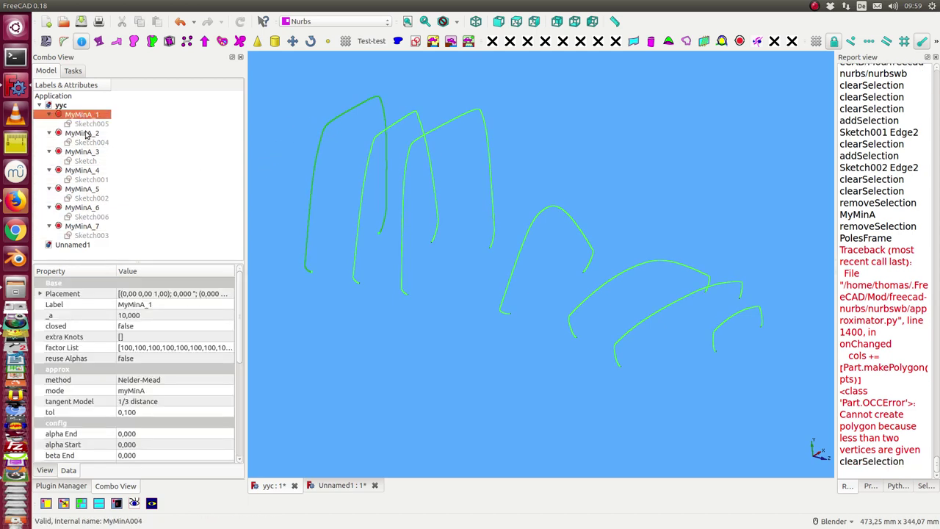
ctrl+click(84, 134)
ctrl+click(83, 153)
ctrl+click(84, 170)
ctrl+click(84, 189)
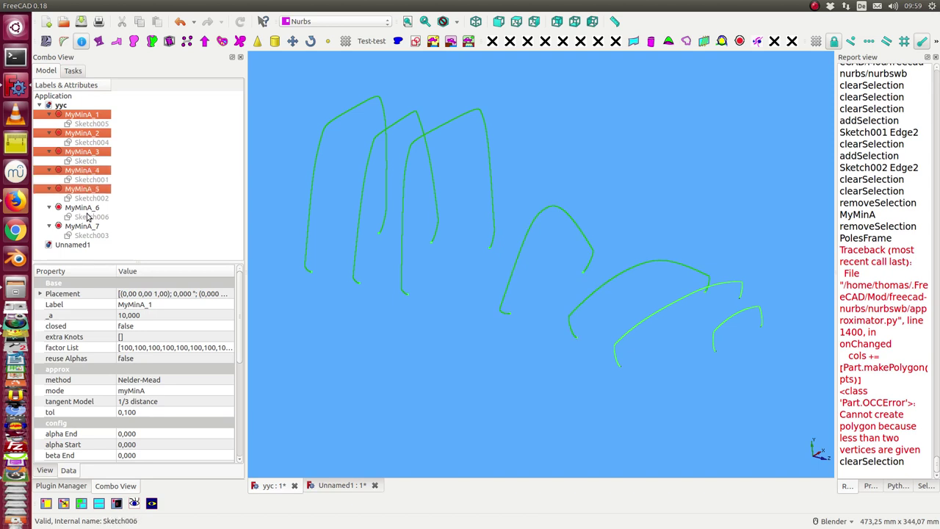
ctrl+click(84, 208)
ctrl+click(84, 226)
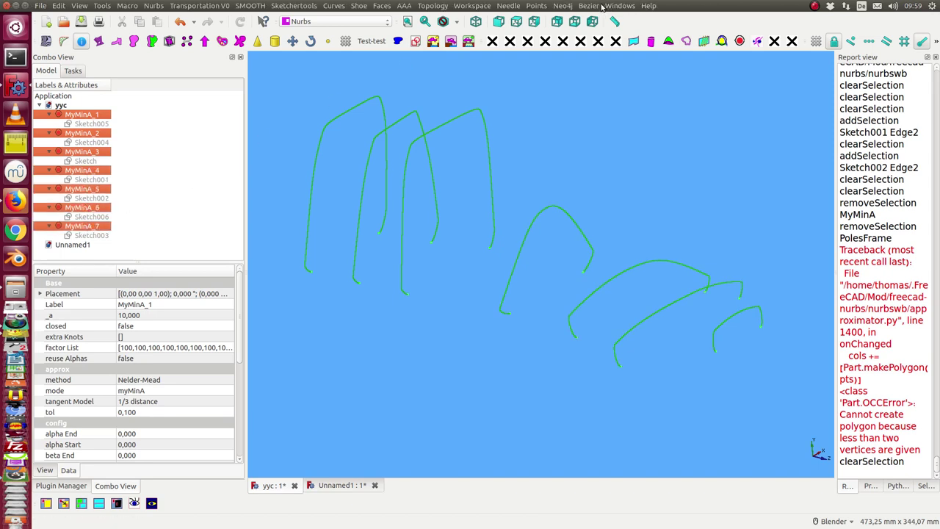
click(590, 7)
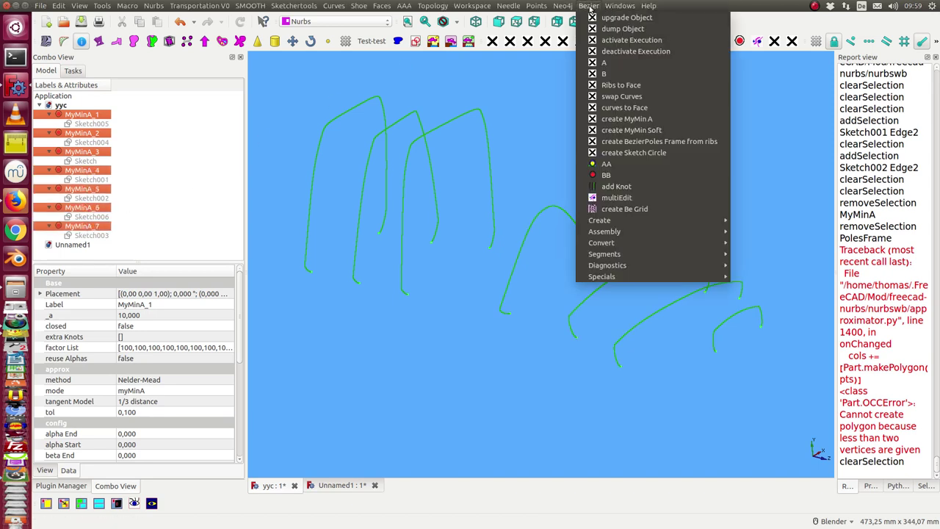
click(622, 86)
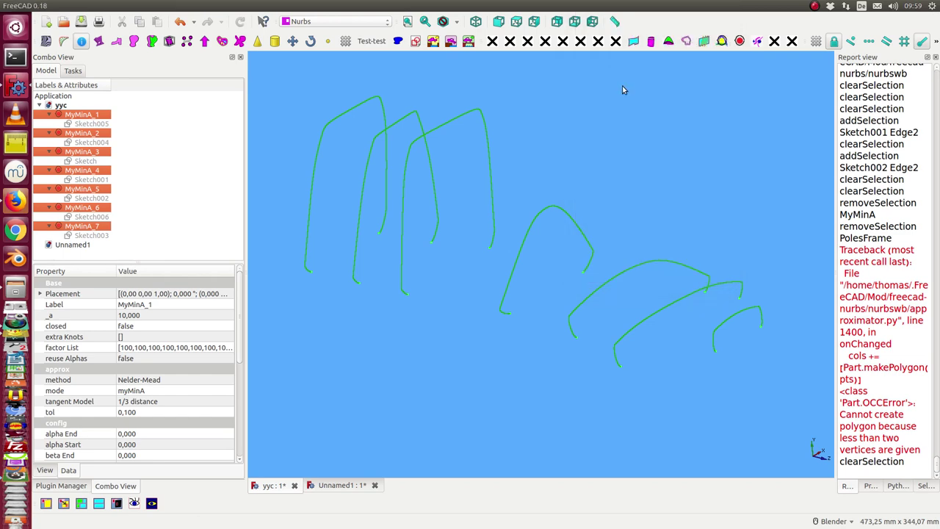
Step: Inspect the generated Shape surface with zebra stripes from a side view
mouse_move(631, 106)
middle_down()
mouse_move(629, 188)
mouse_move(651, 147)
middle_up()
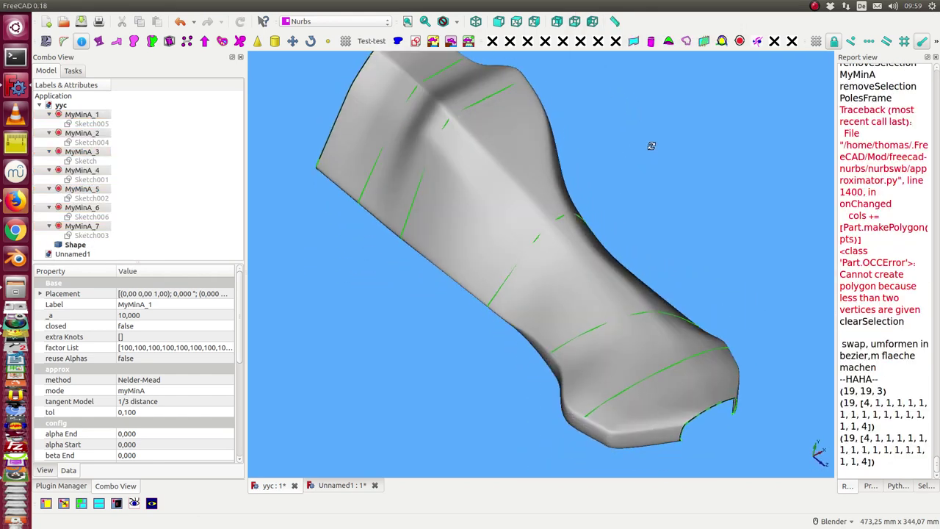
click(425, 176)
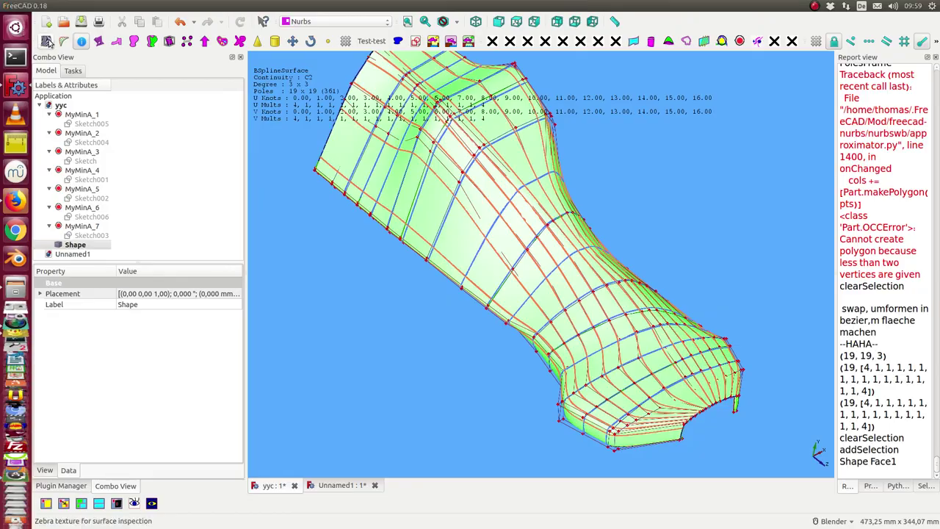
click(80, 41)
mouse_move(304, 334)
middle_down()
mouse_move(374, 329)
mouse_move(433, 362)
mouse_move(378, 393)
mouse_move(432, 310)
mouse_move(357, 356)
mouse_move(626, 203)
mouse_move(531, 208)
mouse_move(481, 272)
mouse_move(321, 149)
middle_up()
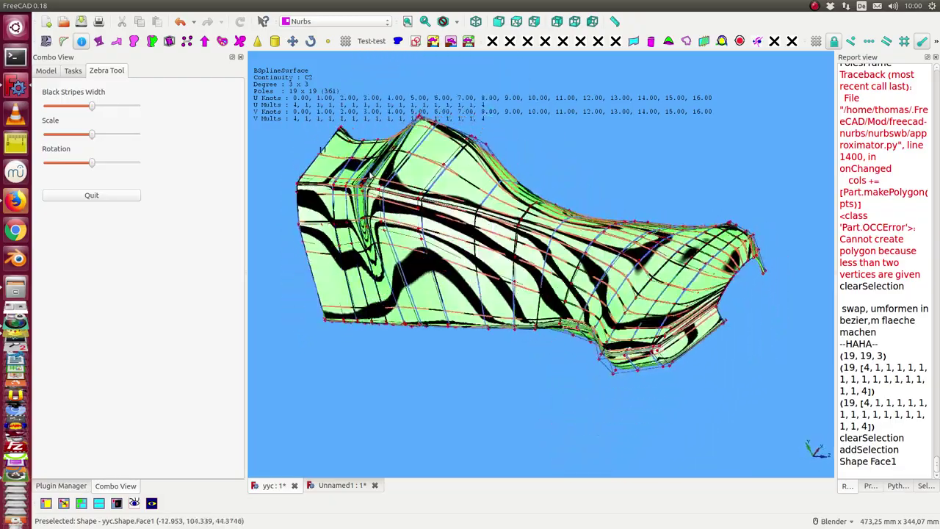
click(115, 199)
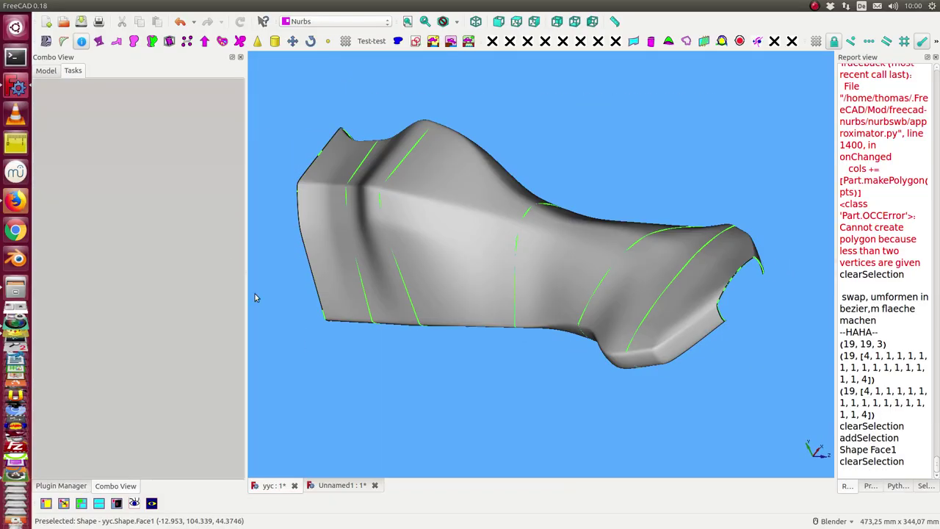
Step: Delete the Shape surface from the model tree, leaving the rib curves
click(50, 73)
click(77, 245)
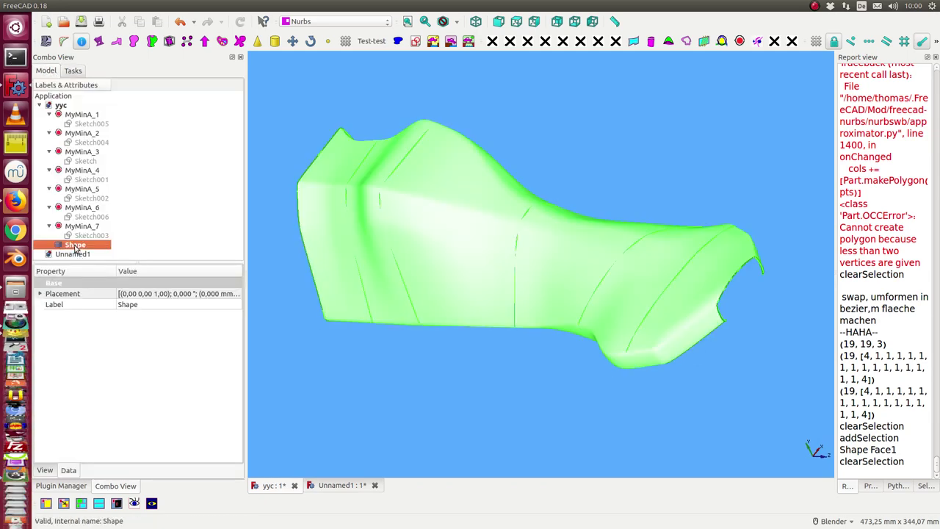
key(Delete)
middle_drag(535, 181, 541, 203)
scroll(541, 203, down, 2)
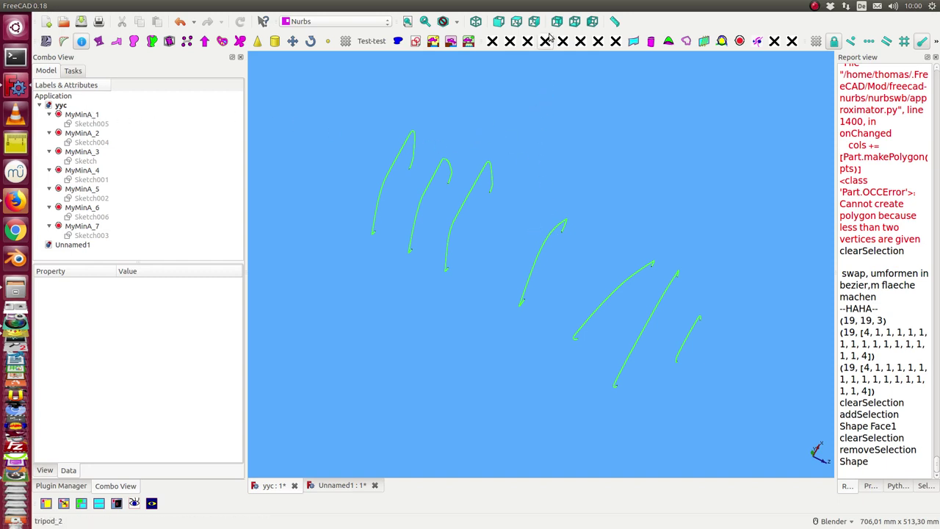
Step: Create a BezierPoles Frame from the ribs MyMinA_1 through MyMinA_7
click(88, 115)
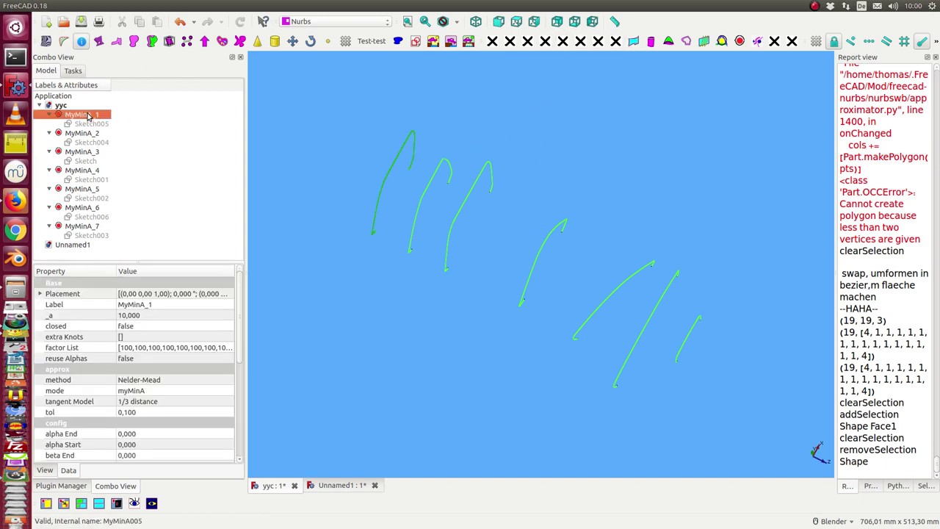
ctrl+click(83, 132)
ctrl+click(83, 152)
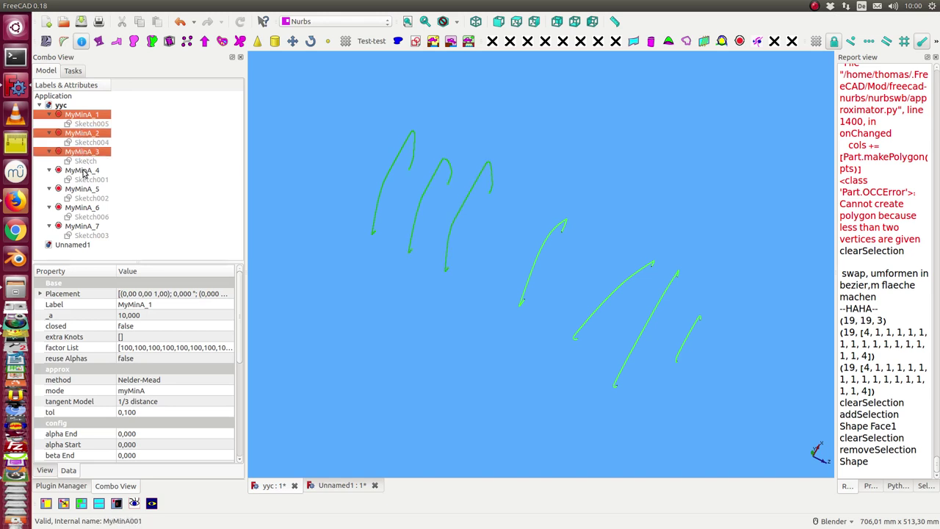
ctrl+click(83, 170)
ctrl+click(83, 188)
ctrl+click(83, 208)
ctrl+click(83, 226)
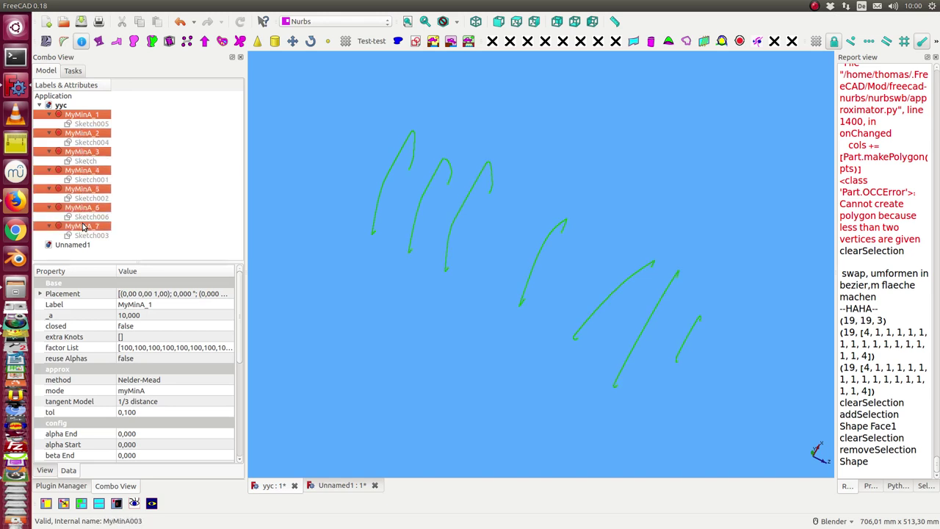
click(589, 6)
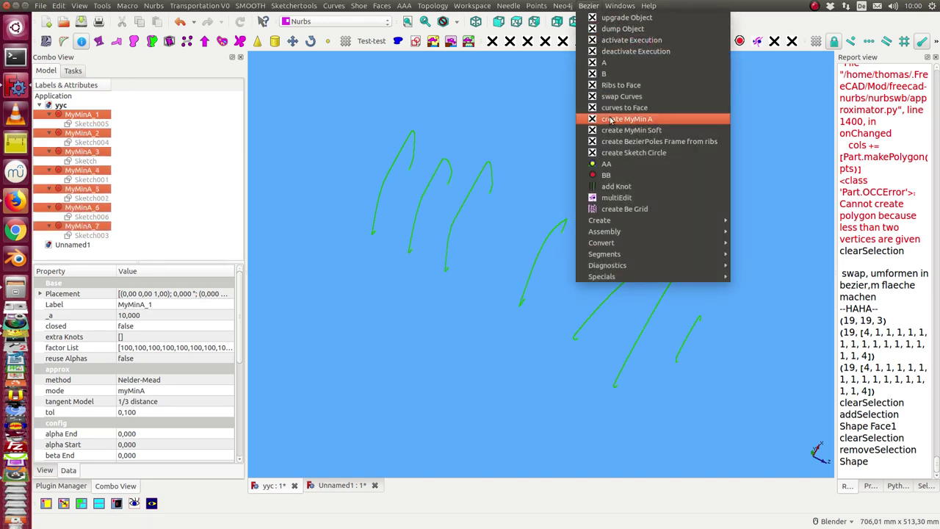
click(627, 144)
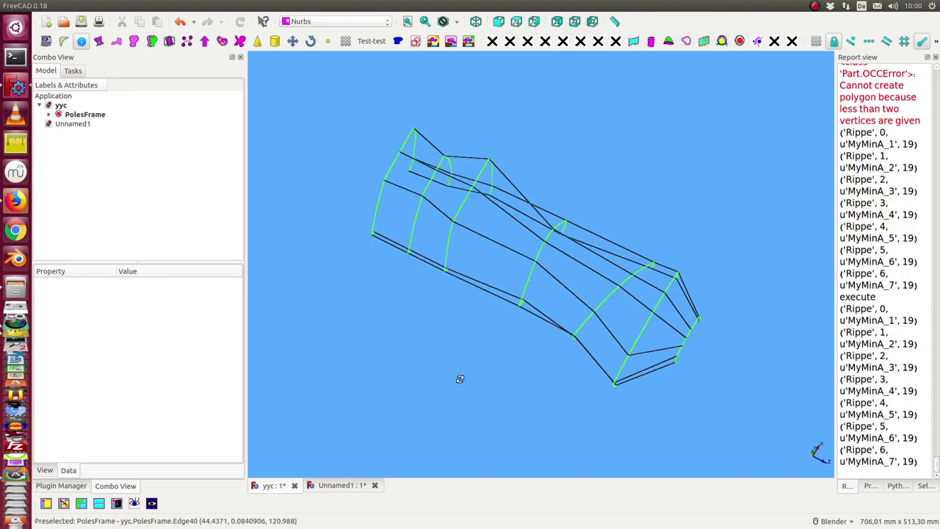
mouse_move(460, 377)
middle_down()
mouse_move(358, 297)
mouse_move(397, 326)
mouse_move(516, 296)
mouse_move(551, 181)
mouse_move(461, 173)
mouse_move(393, 296)
mouse_move(456, 418)
mouse_move(483, 424)
mouse_move(470, 397)
middle_up()
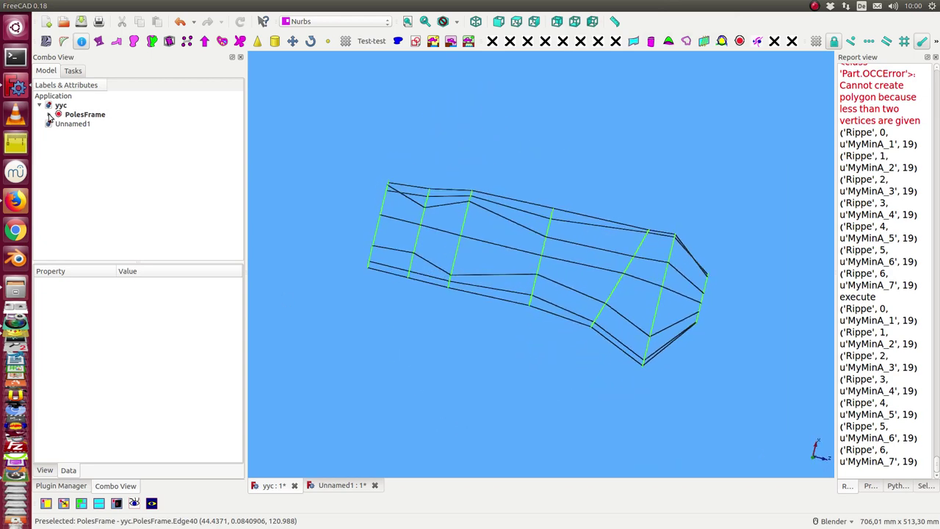
Step: Expand PolesFrame and MyMinA_4 in the tree and select its Sketch001
click(49, 115)
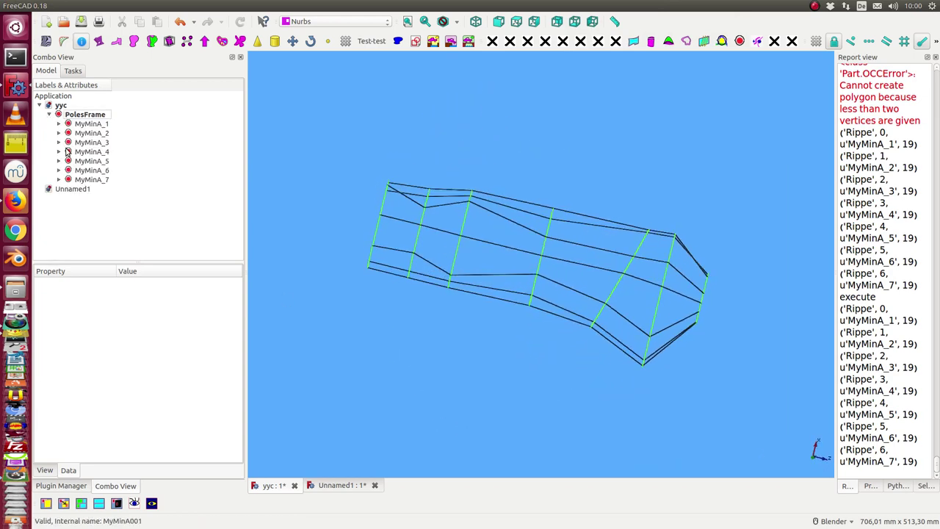
click(59, 142)
mouse_move(332, 285)
middle_down()
mouse_move(516, 338)
mouse_move(464, 323)
middle_up()
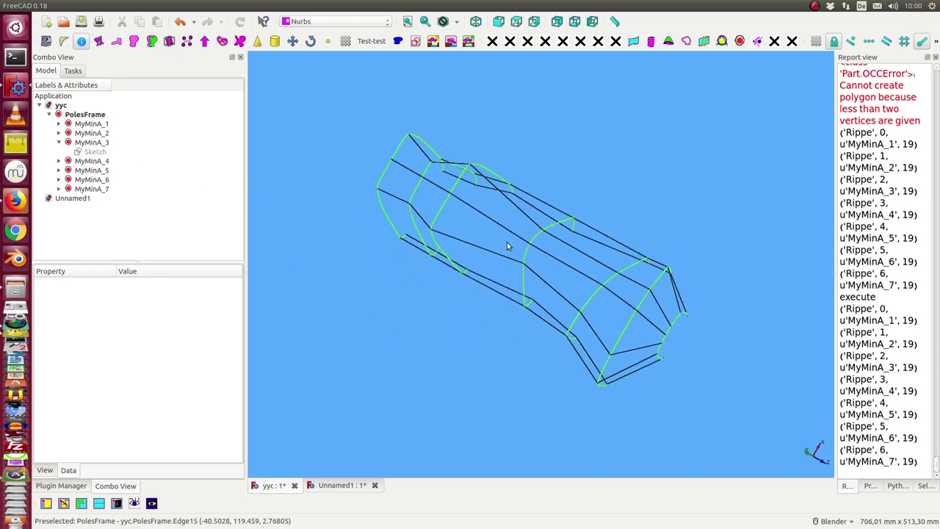
click(536, 234)
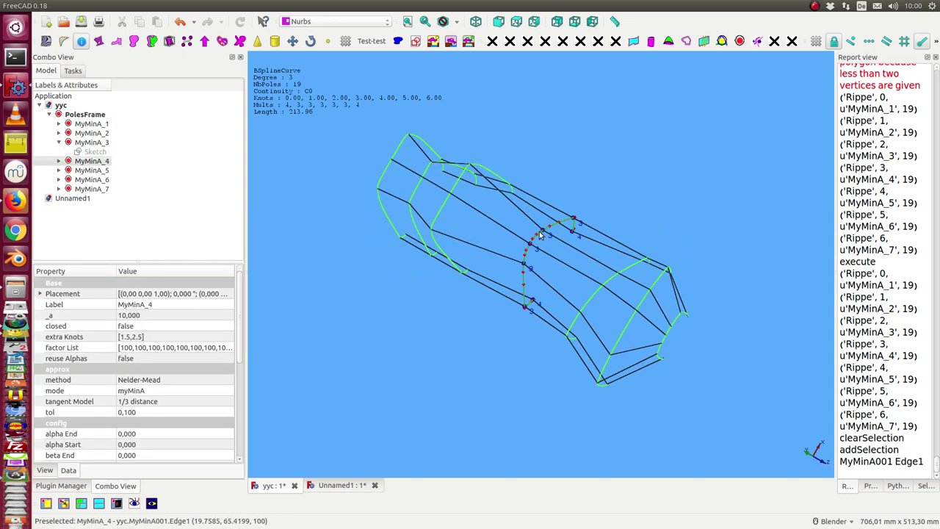
click(59, 161)
click(101, 170)
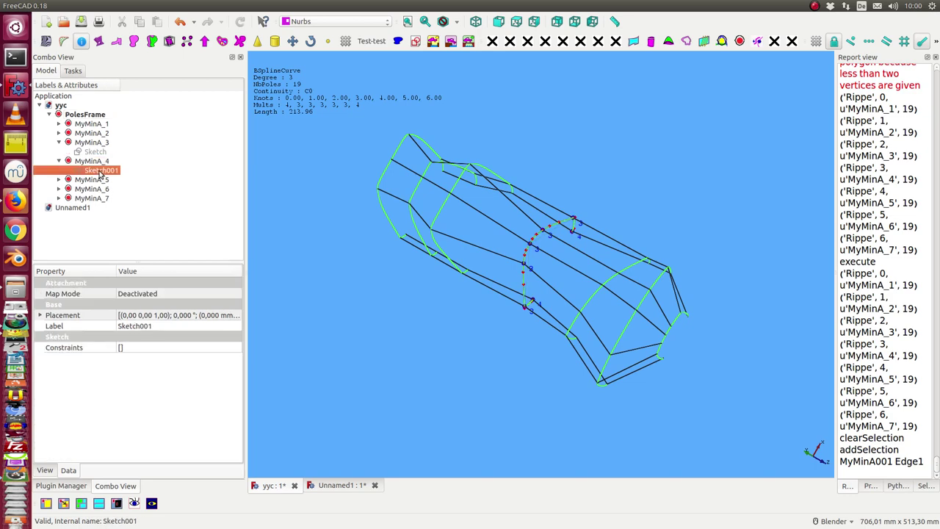
Step: Select the Sketch001 rib edge and switch to the front view
click(317, 304)
mouse_move(350, 321)
middle_down()
mouse_move(311, 323)
mouse_move(425, 317)
middle_up()
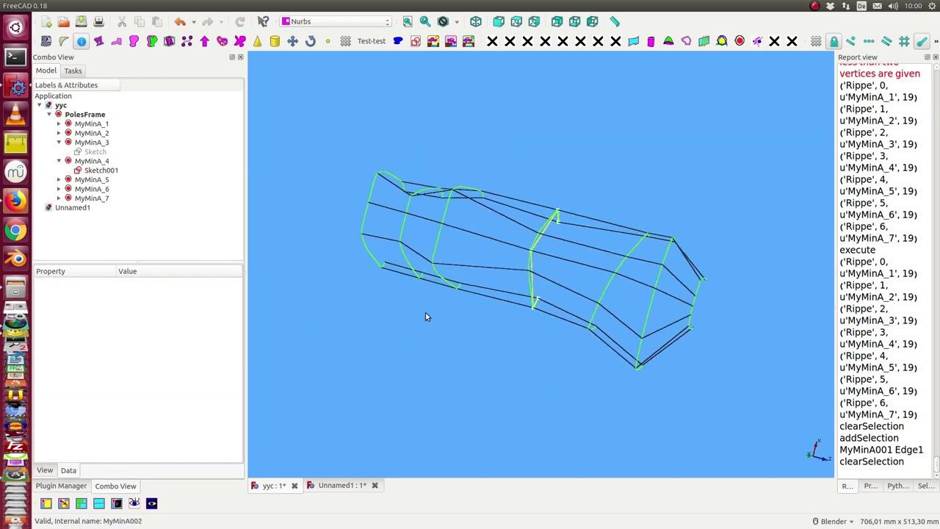
click(541, 240)
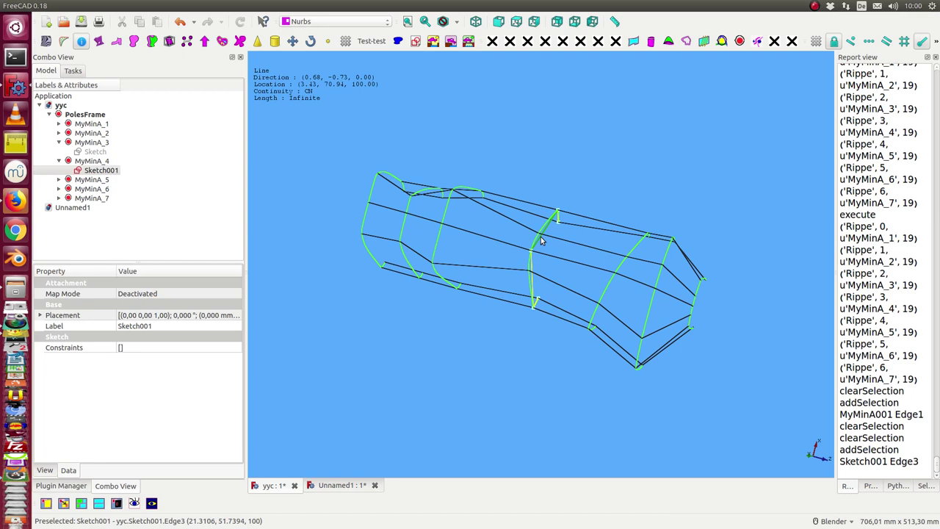
key(1)
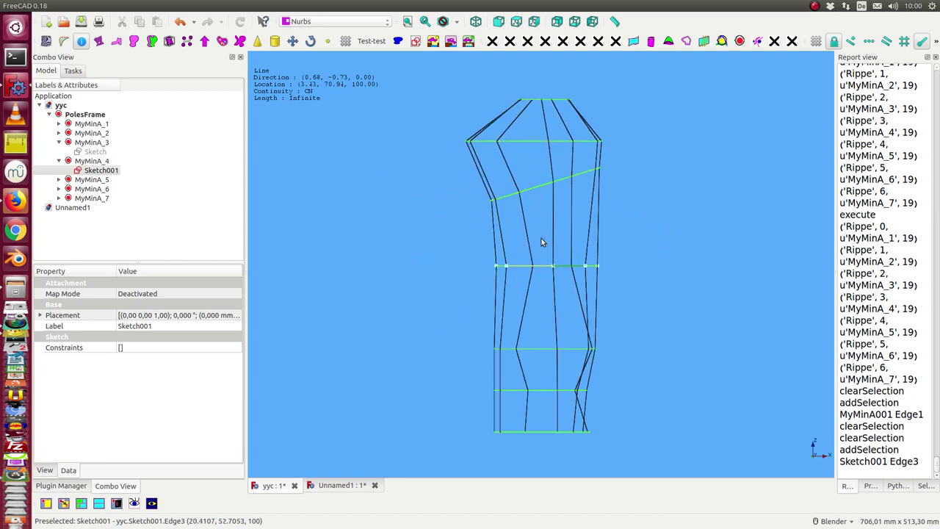
Step: Move the Sketch001 rib a short distance to the left
click(292, 40)
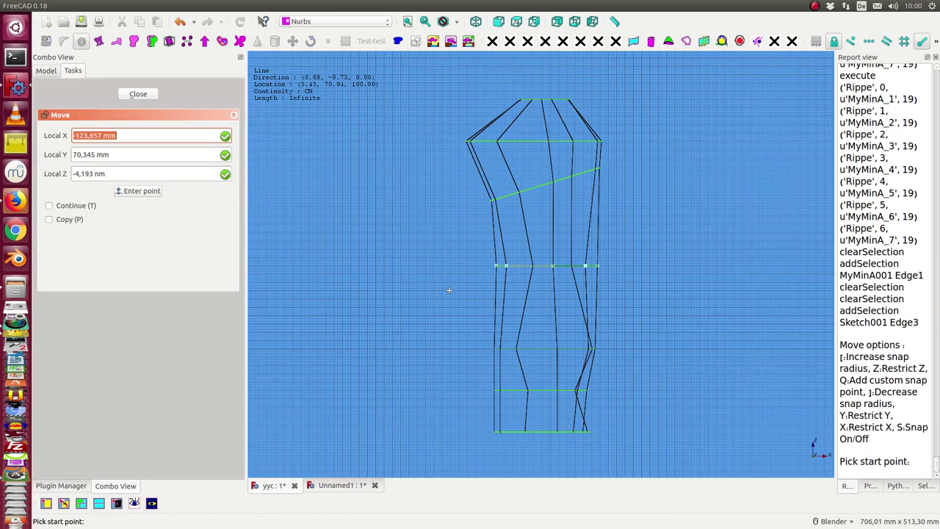
click(448, 290)
click(425, 286)
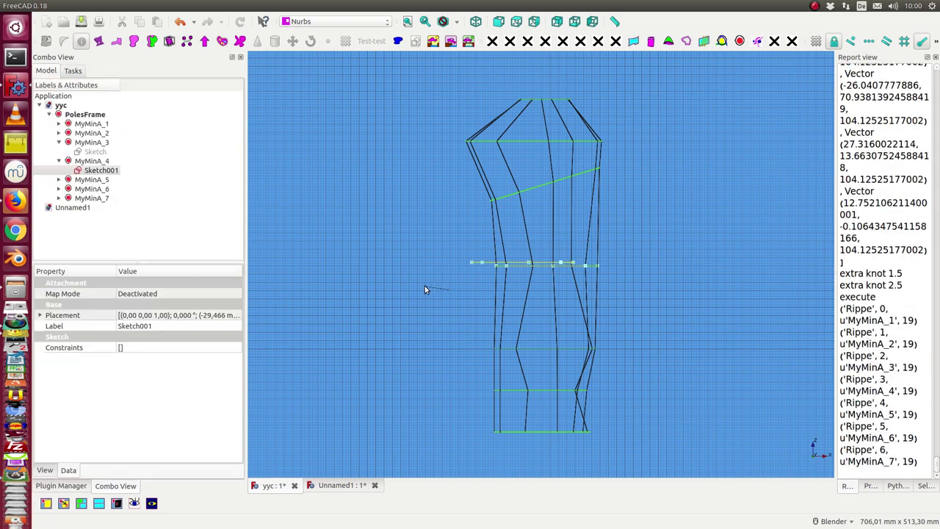
mouse_move(424, 286)
middle_down()
mouse_move(377, 286)
mouse_move(290, 157)
mouse_move(331, 120)
mouse_move(298, 138)
middle_up()
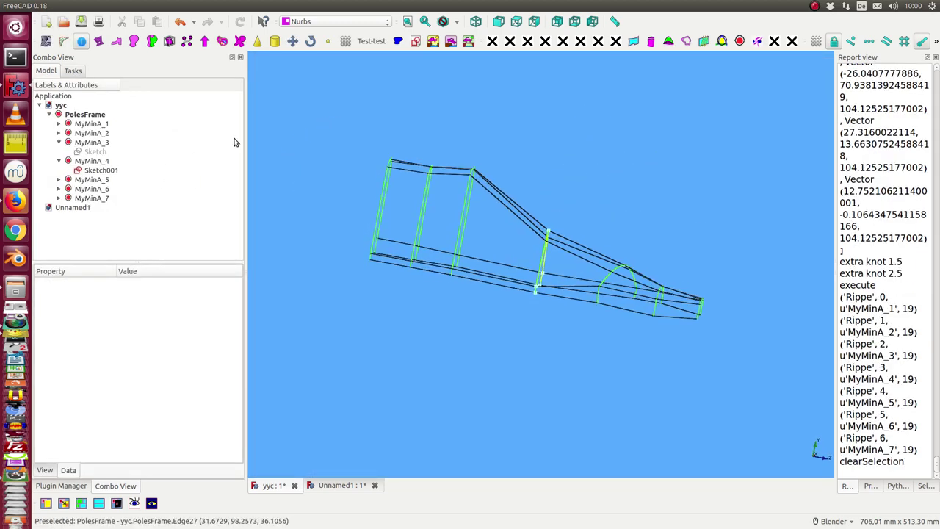
Step: Rotate Sketch001 by about 6.4° and recompute the PolesFrame
click(101, 170)
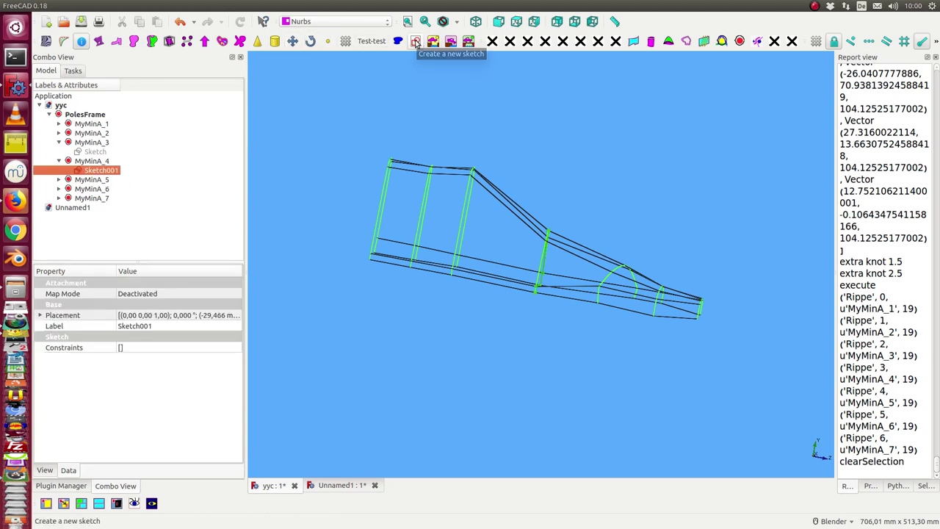
click(310, 41)
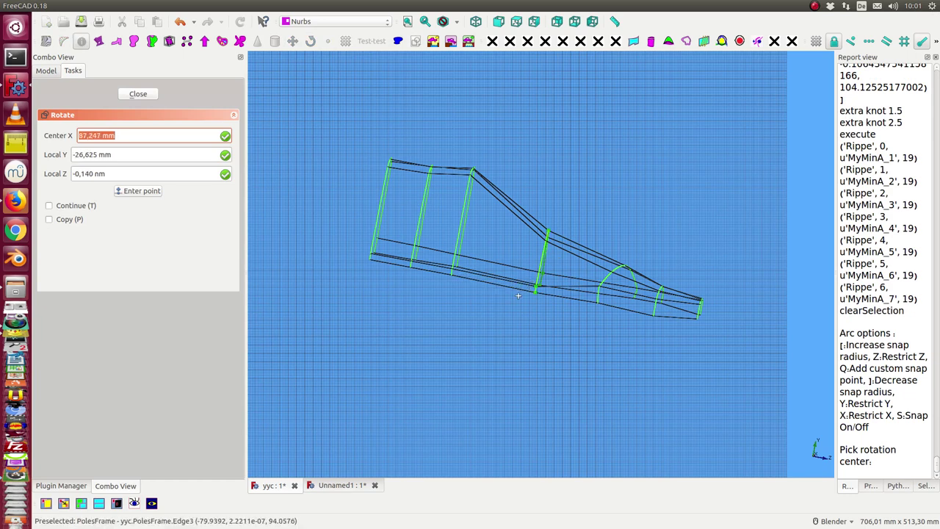
click(547, 234)
click(604, 201)
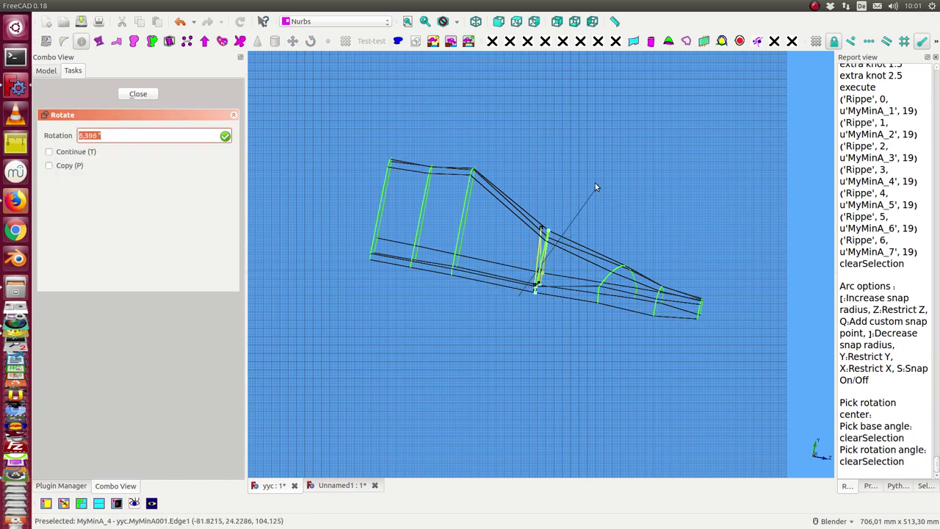
click(592, 185)
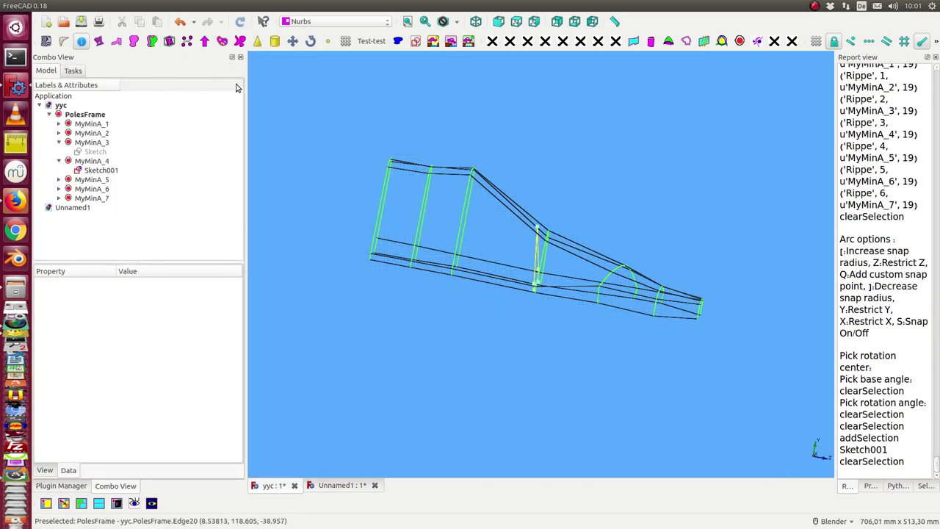
click(240, 21)
mouse_move(618, 100)
middle_down()
mouse_move(531, 270)
mouse_move(536, 306)
mouse_move(590, 137)
middle_up()
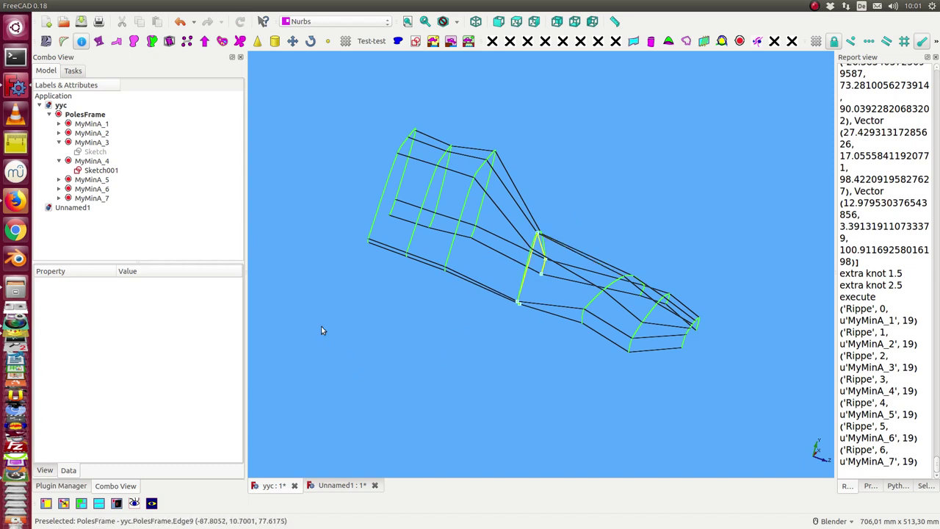
Step: Start a new sketch on the XY plane in the Unnamed1 document
click(329, 486)
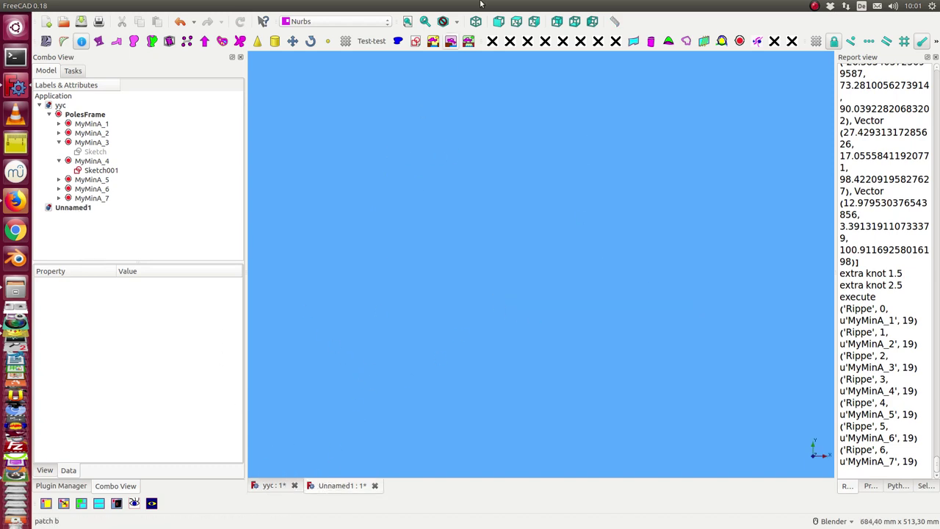
click(416, 41)
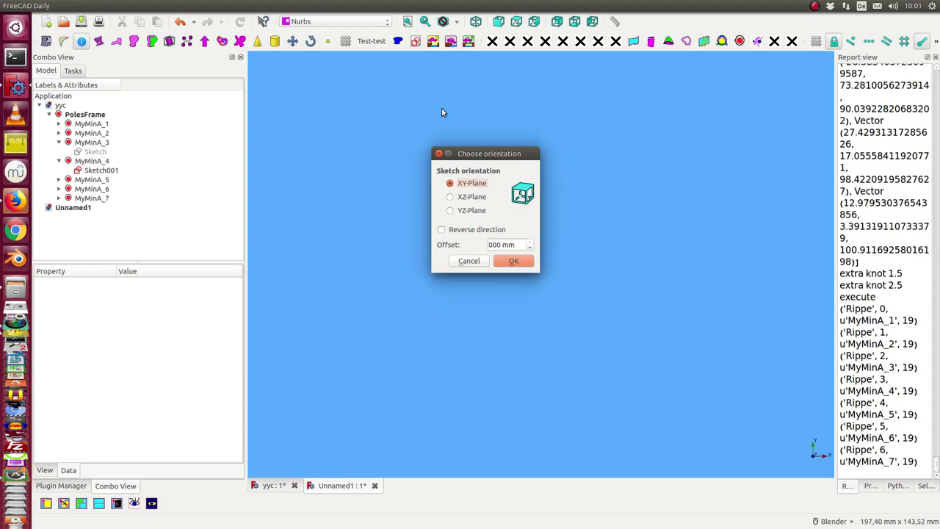
click(507, 265)
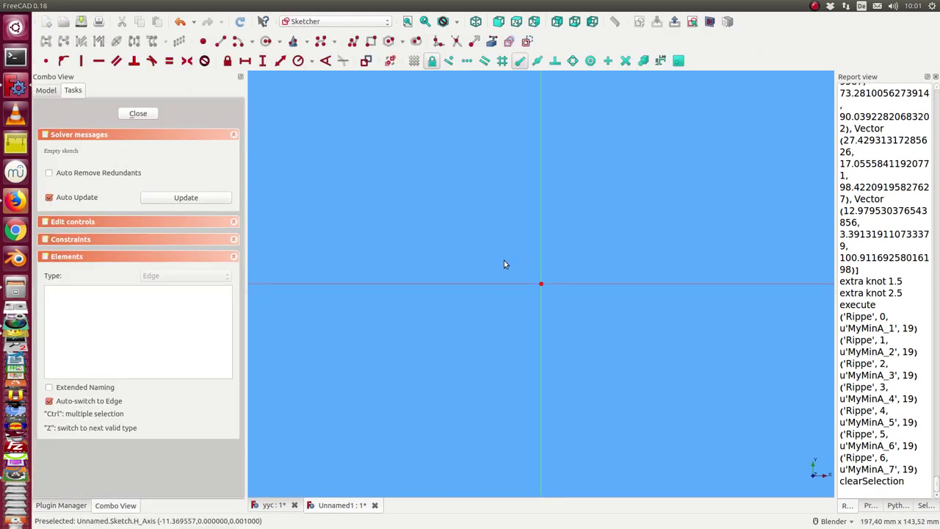
Step: Draw an open four-line polyline starting and ending on the horizontal axis
click(353, 43)
click(353, 284)
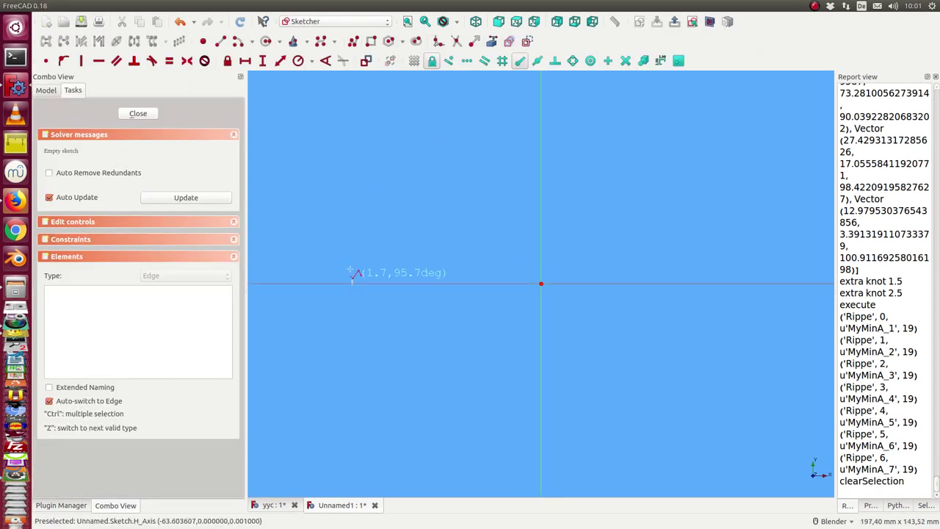
click(373, 149)
click(621, 116)
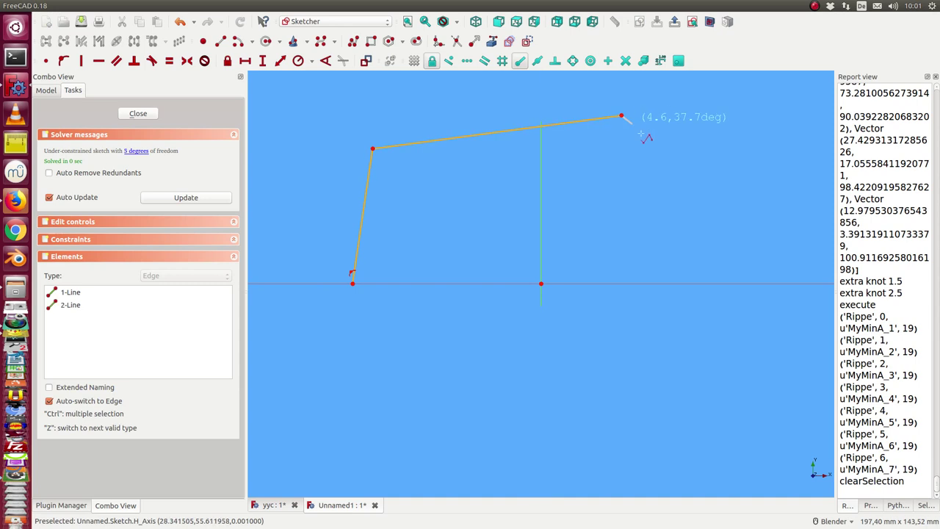
click(707, 197)
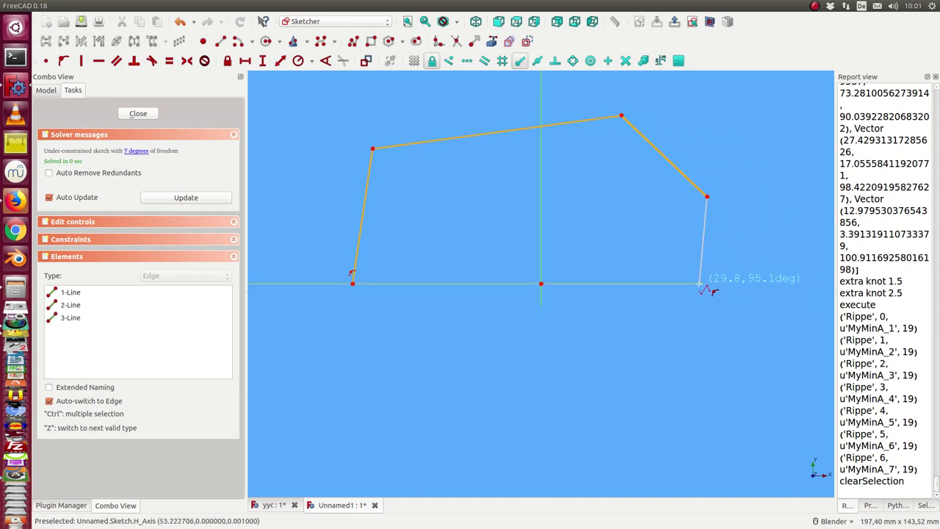
click(699, 284)
right_click(699, 283)
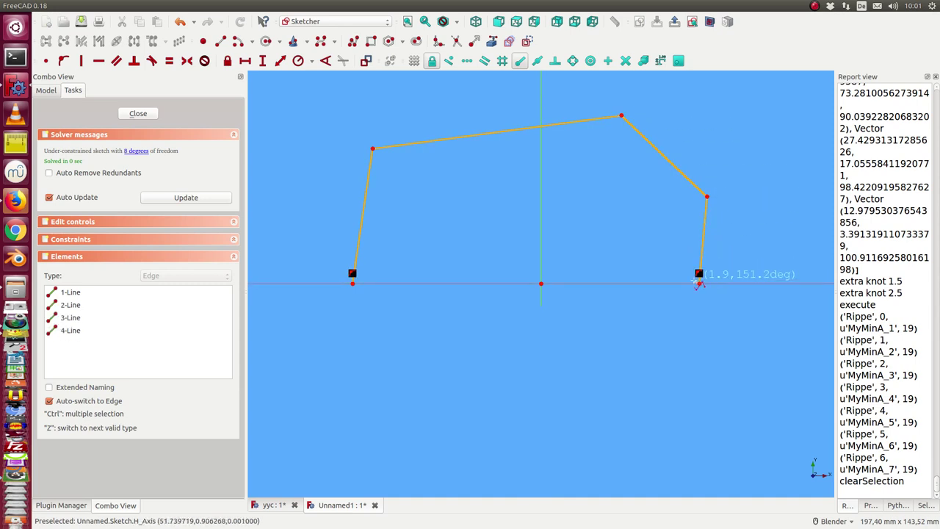
click(145, 113)
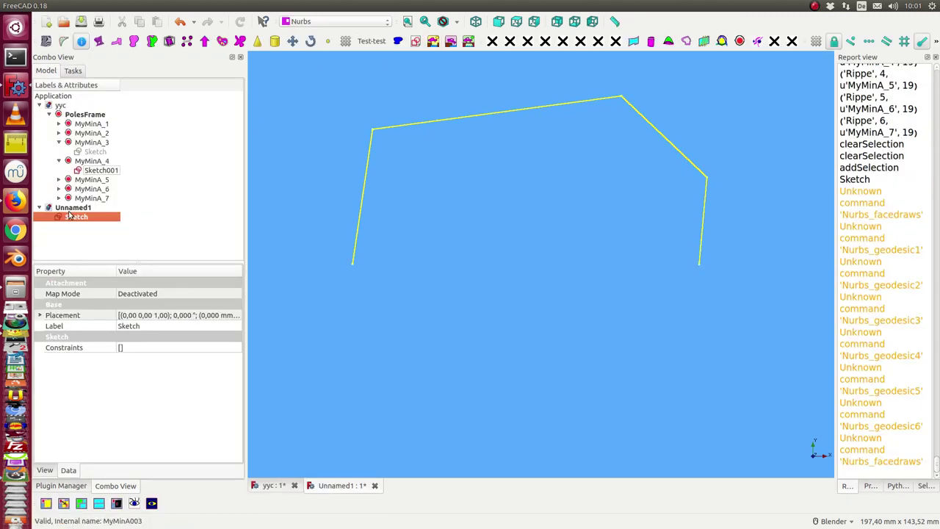
mouse_move(588, 6)
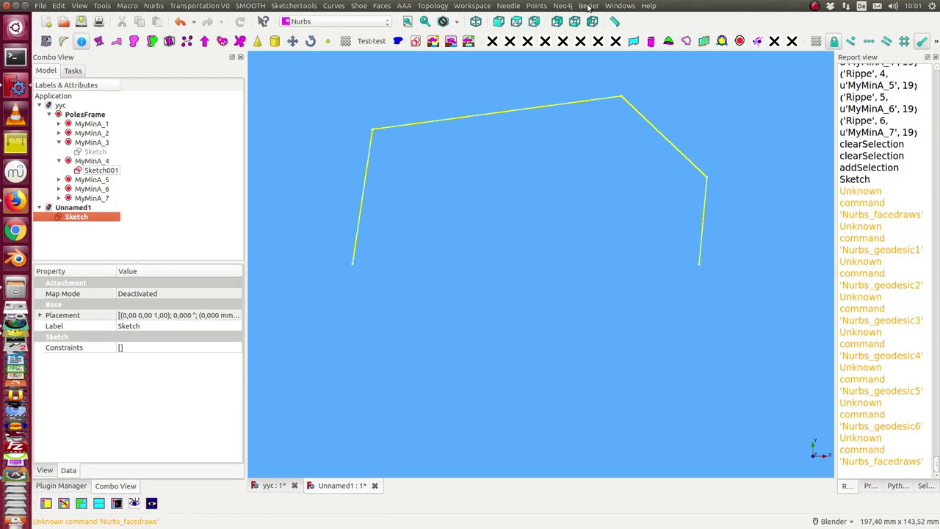
click(589, 6)
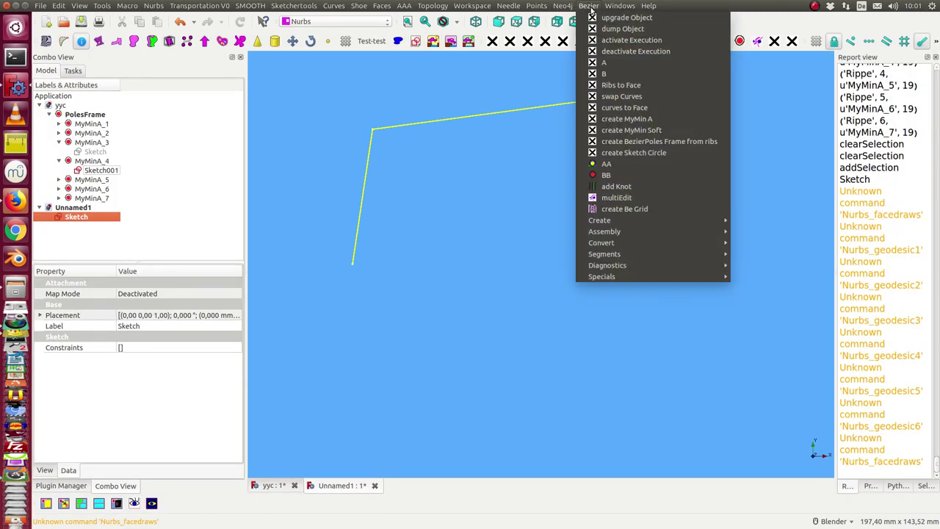
Step: Create a MyMinA curve with alpha Start -8 and alpha End 3, then select its Sketch
click(622, 121)
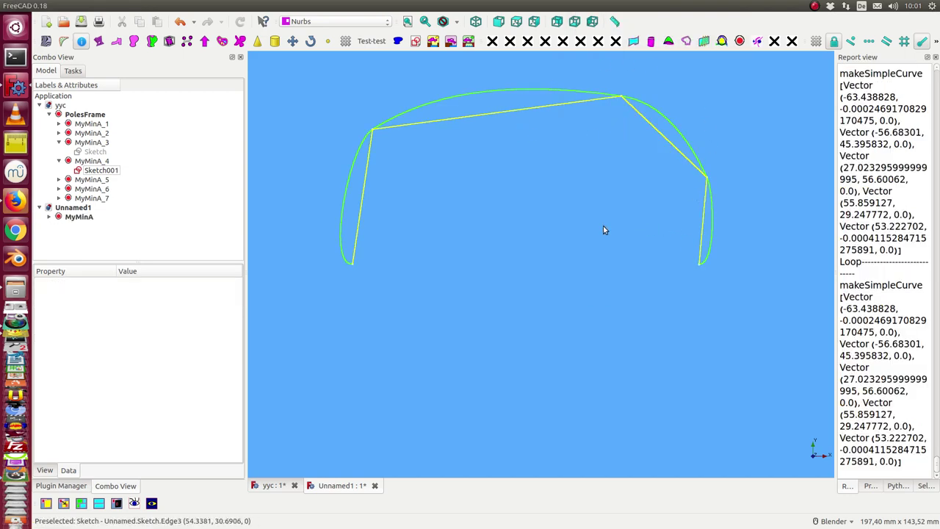
click(79, 217)
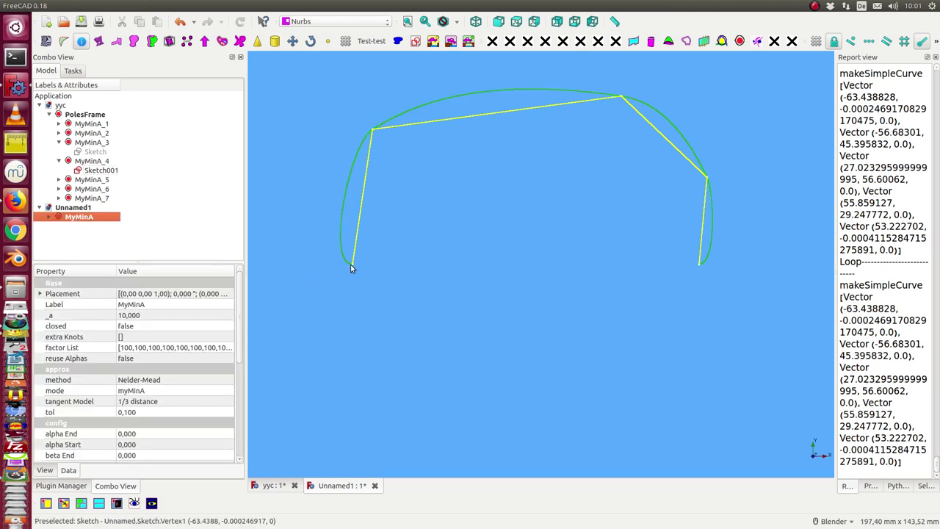
click(159, 444)
scroll(158, 442, down, 3)
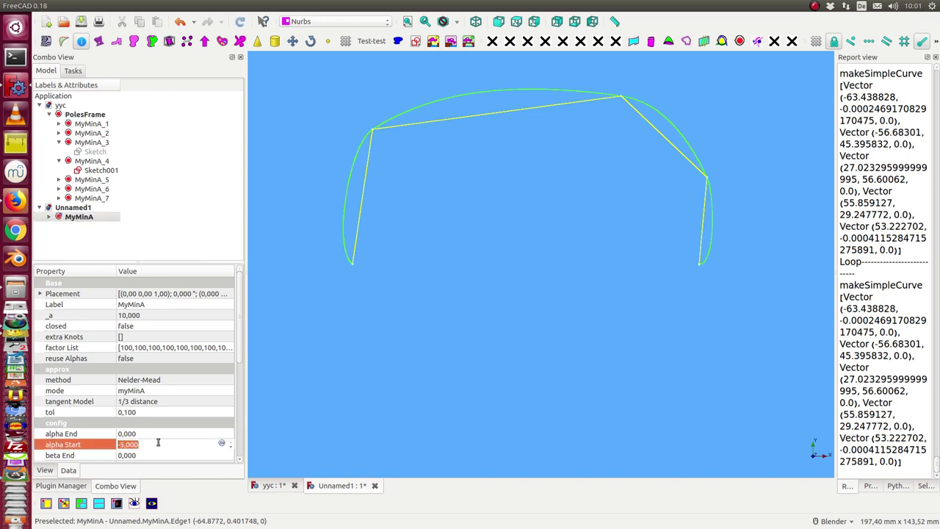
scroll(157, 443, up, 2)
scroll(157, 442, down, 2)
scroll(157, 443, down, 2)
scroll(157, 443, down, 1)
click(154, 434)
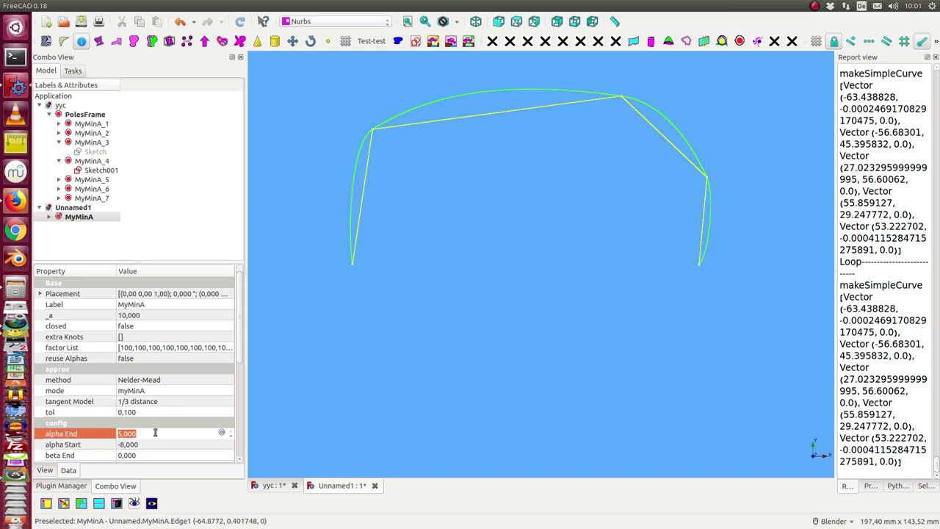
click(49, 217)
click(81, 226)
Step: Drag the top-right vertex inward and delete the line to the right vertex
double_click(81, 226)
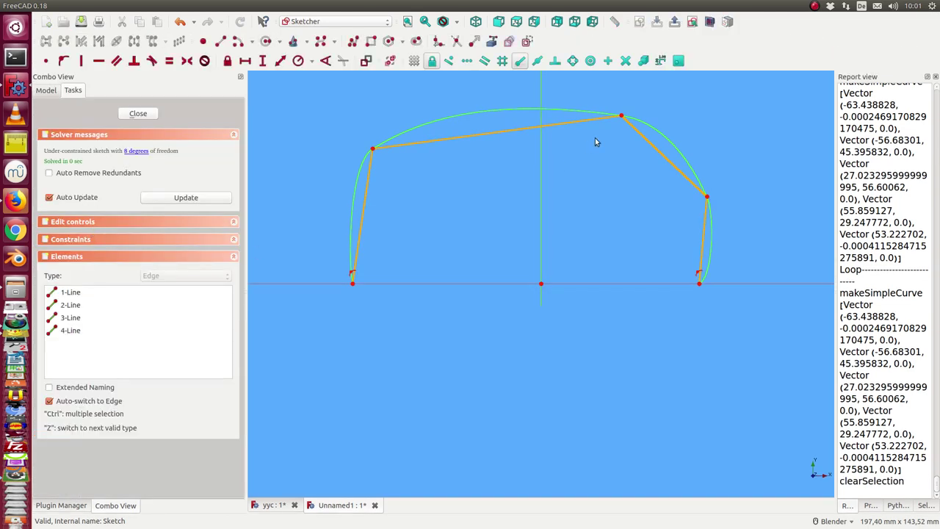
mouse_move(622, 116)
mouse_down()
mouse_move(588, 153)
mouse_move(547, 113)
mouse_up()
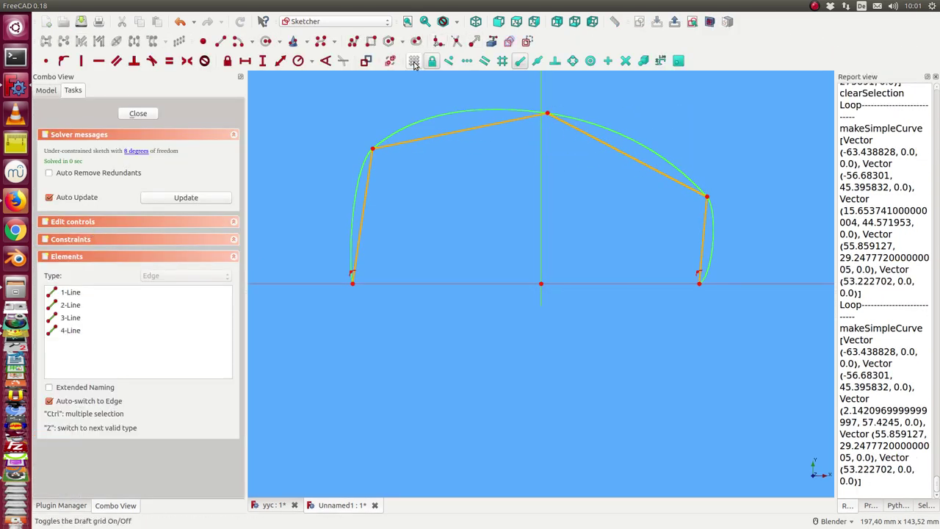
click(591, 137)
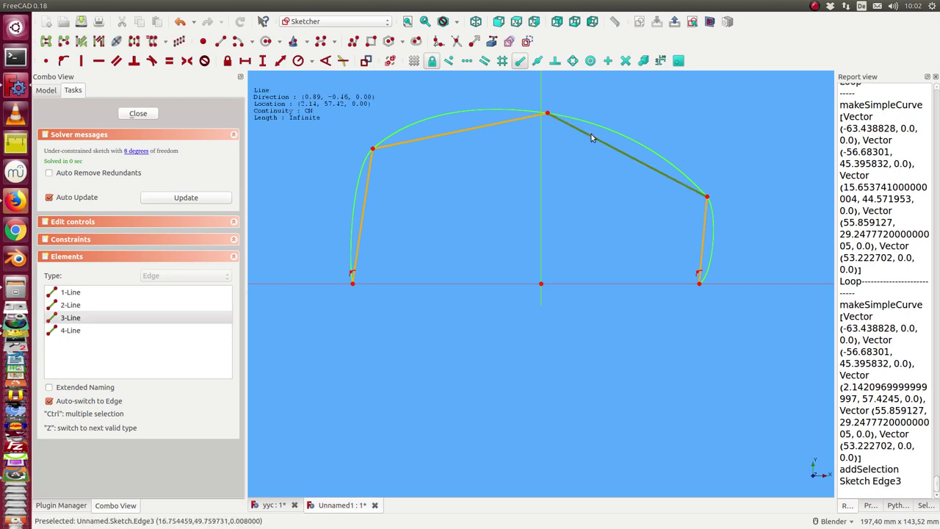
key(Delete)
Step: Draw a zigzag polyline from the top vertex to the right vertex
click(353, 41)
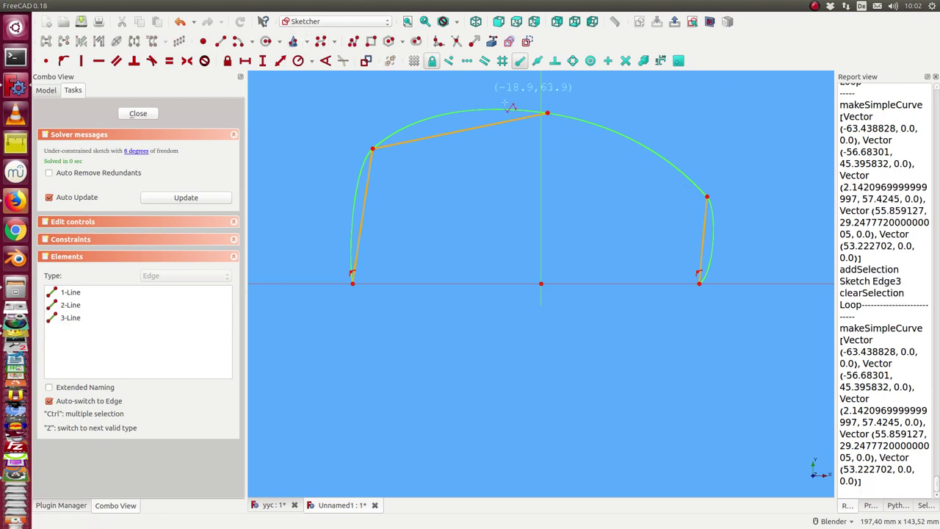
click(547, 114)
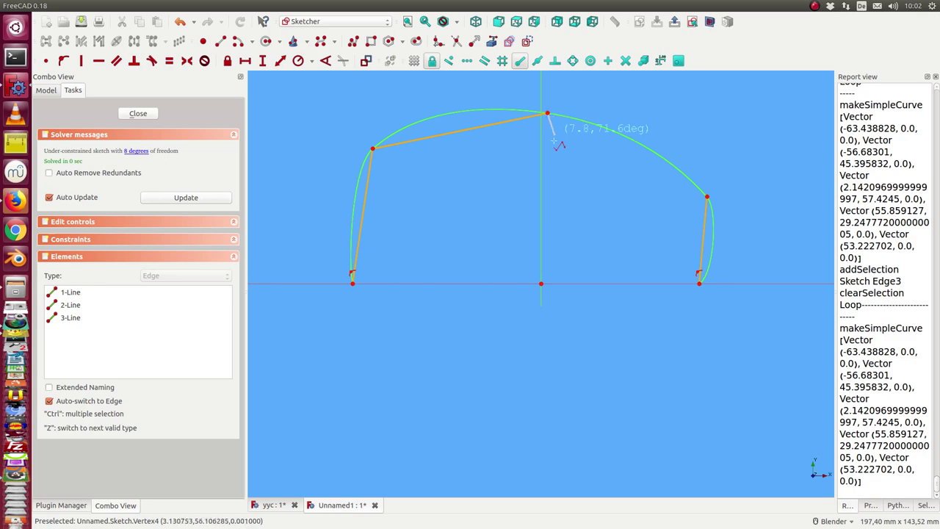
click(551, 165)
click(618, 124)
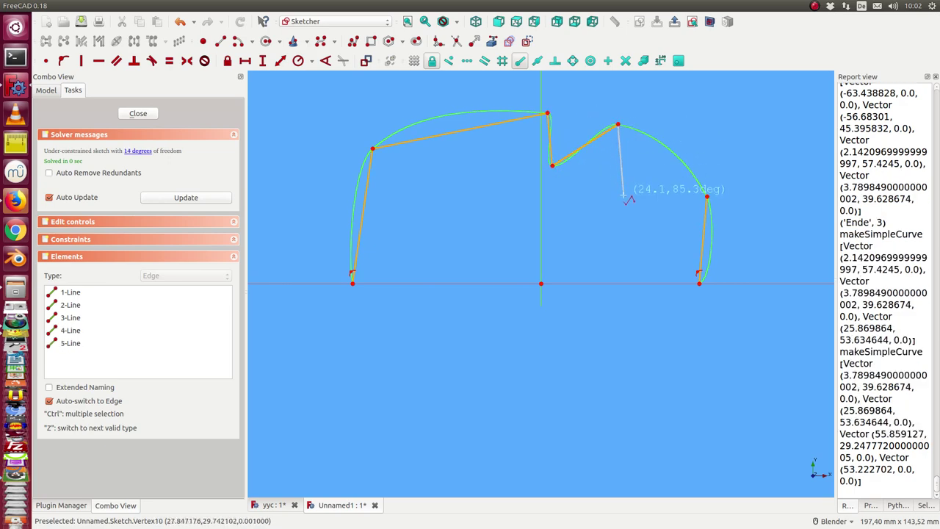
click(623, 194)
click(685, 128)
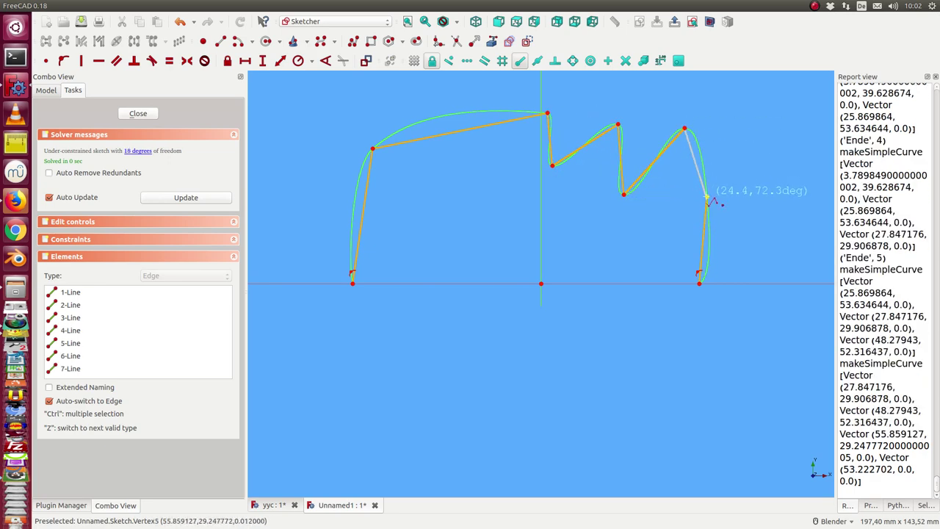
click(707, 198)
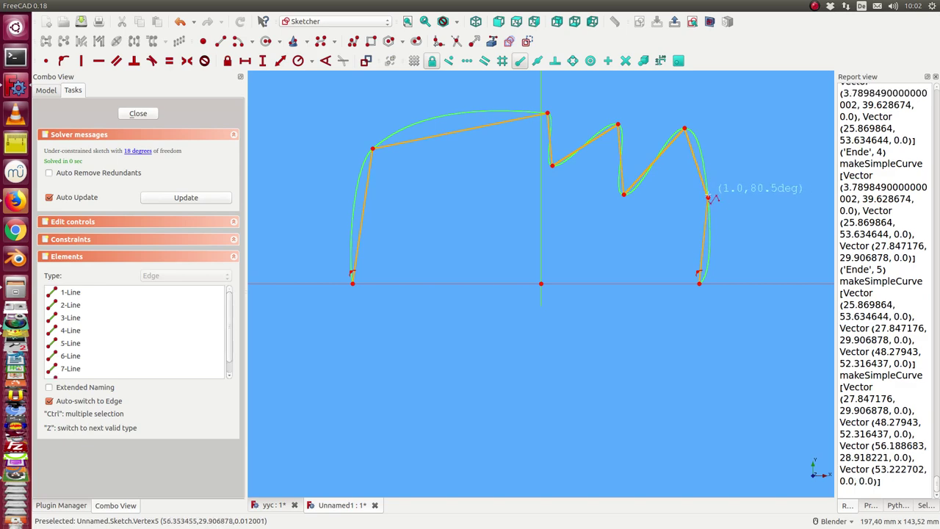
right_click(707, 198)
scroll(470, 356, down, 2)
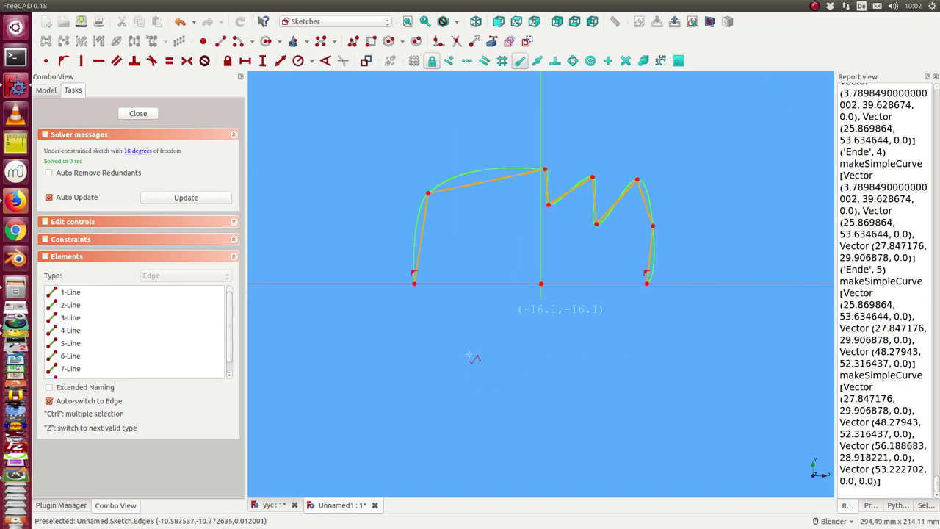
click(139, 114)
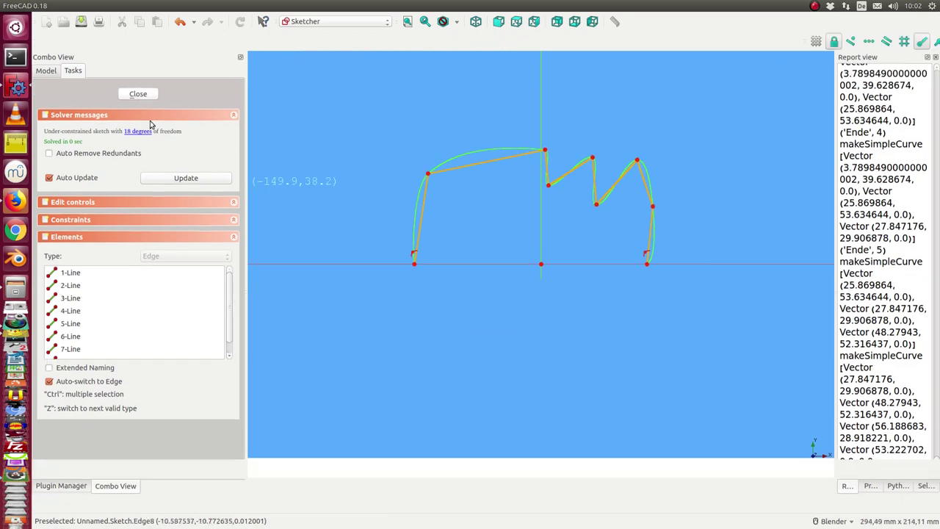
mouse_move(352, 204)
middle_down()
mouse_move(389, 237)
mouse_move(576, 266)
mouse_move(533, 273)
mouse_move(356, 220)
middle_up()
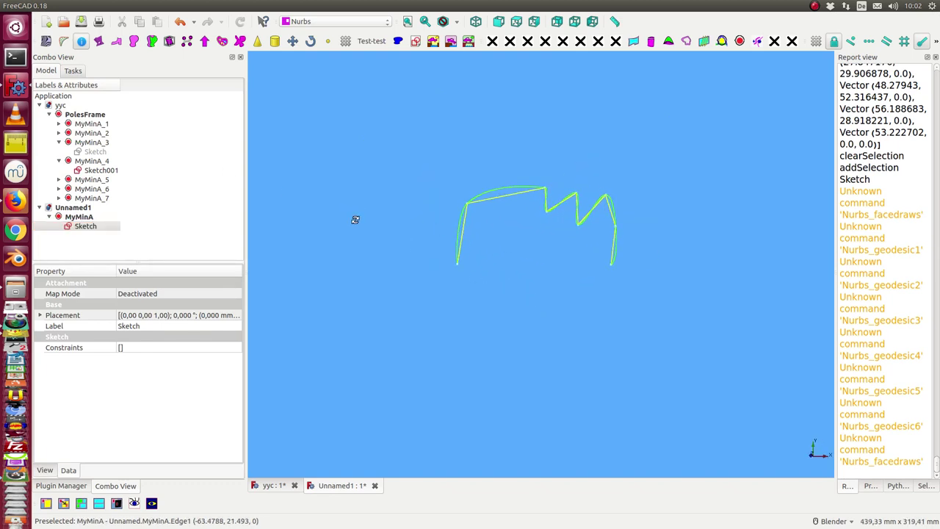
Step: Return to the yyc document, orbit the PolesFrame wireframe, and select MyMinA_4
click(272, 485)
mouse_move(590, 142)
middle_down()
mouse_move(571, 204)
mouse_move(547, 176)
middle_up()
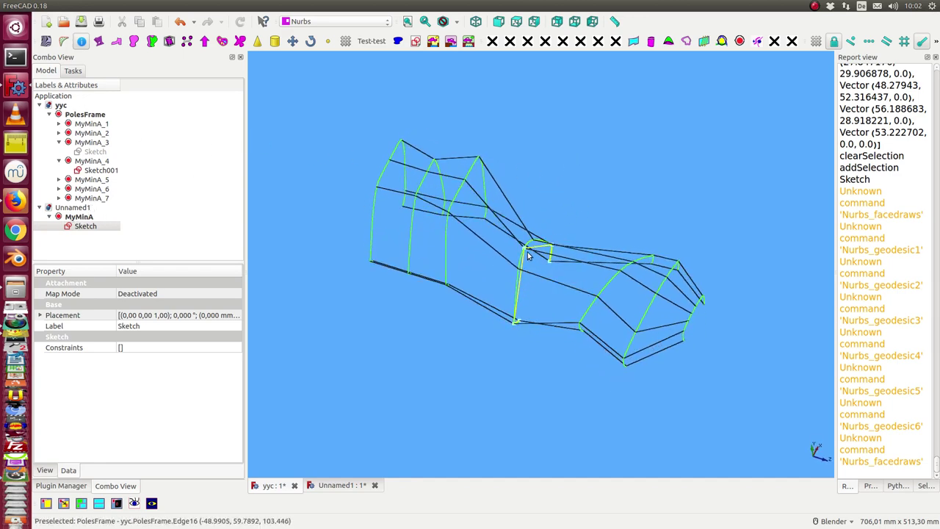
click(93, 162)
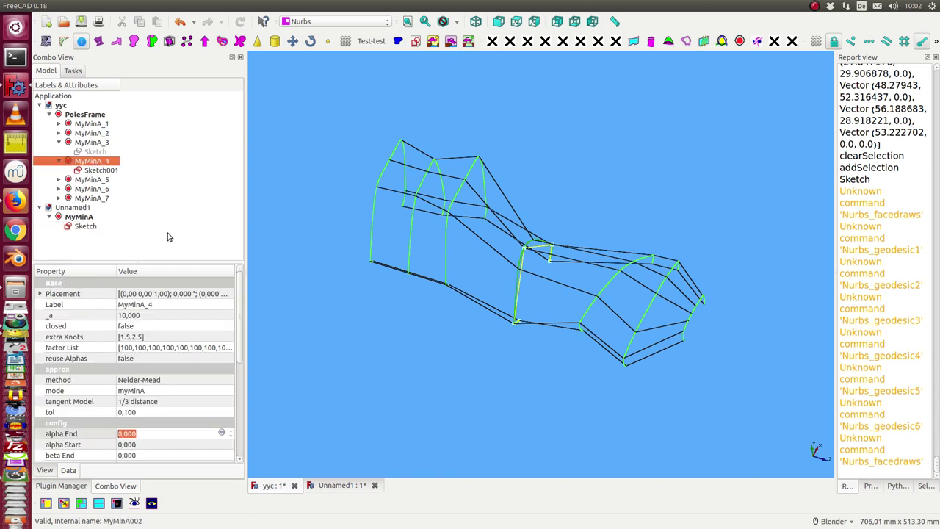
Step: Copy MyMinA_4 with its dependent sketch, giving MyMinA_008 with Sketch007
key(ctrl+c)
key(Tab)
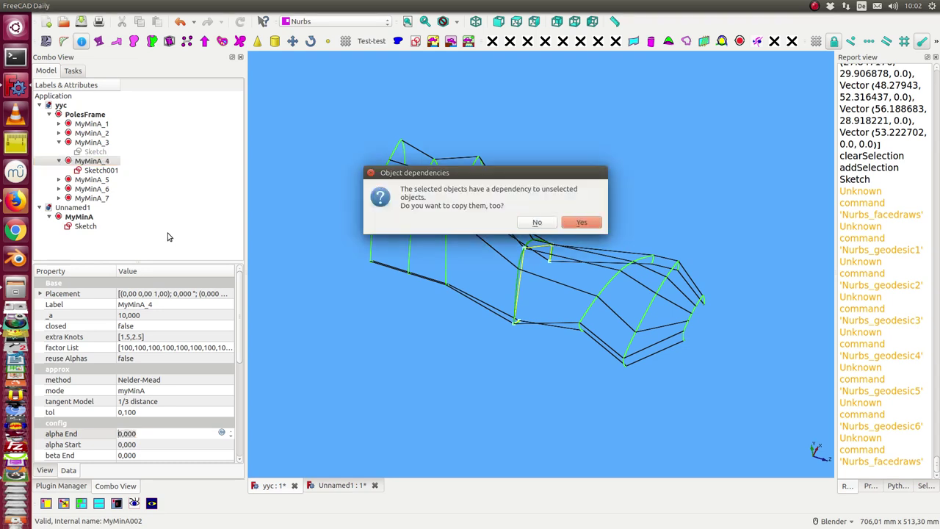
key(Return)
key(ctrl+v)
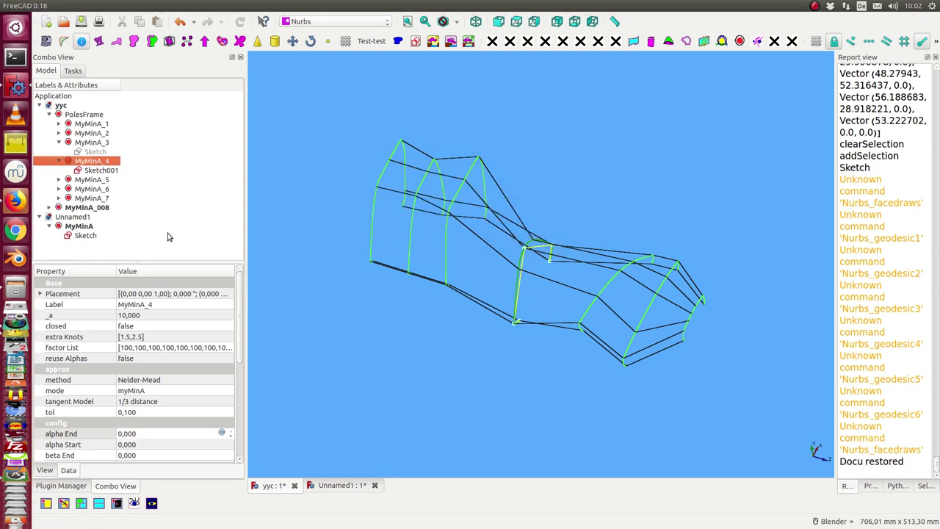
click(83, 208)
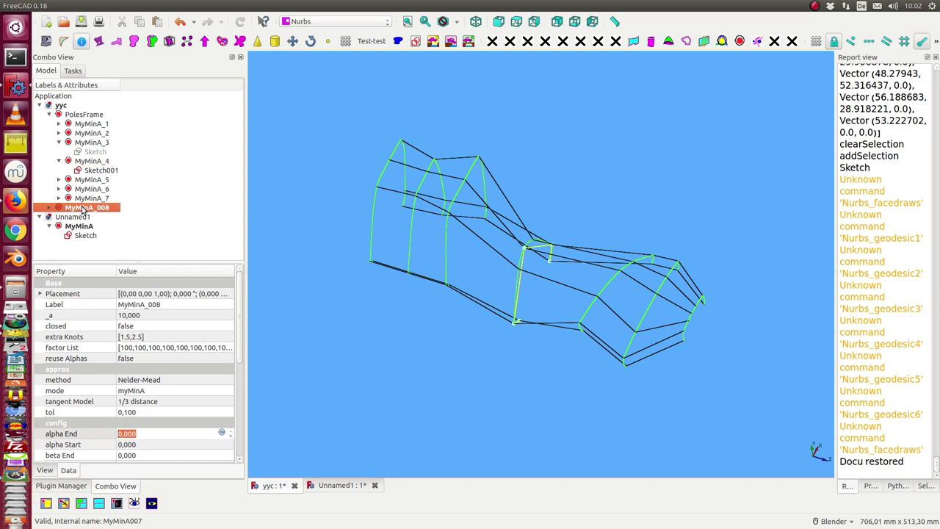
click(48, 209)
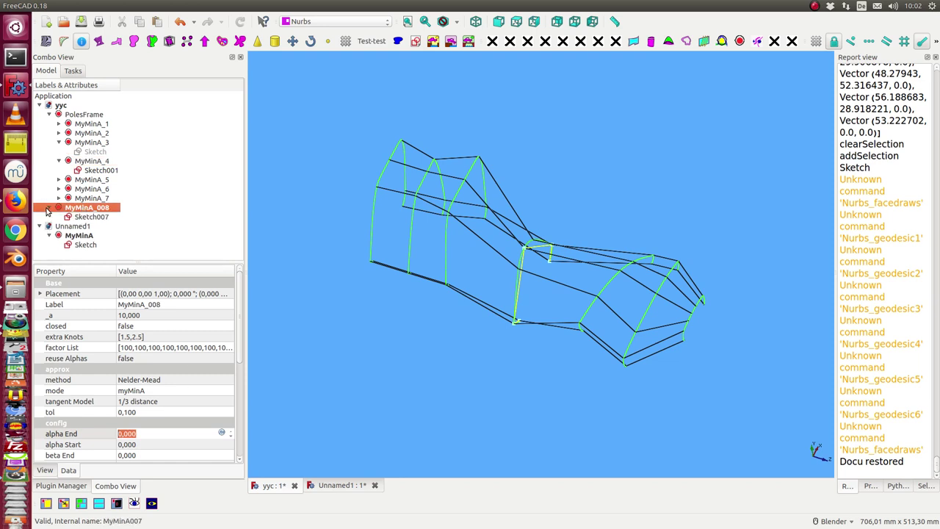
click(83, 218)
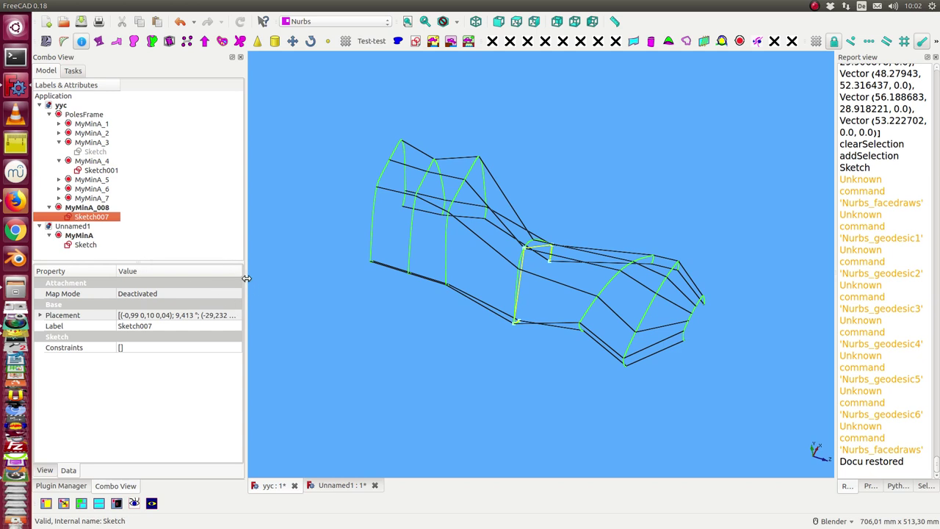
drag(246, 278, 391, 280)
Step: Zero Sketch007's yaw, pitch and roll in its Placement dialog and apply the rotation
click(358, 316)
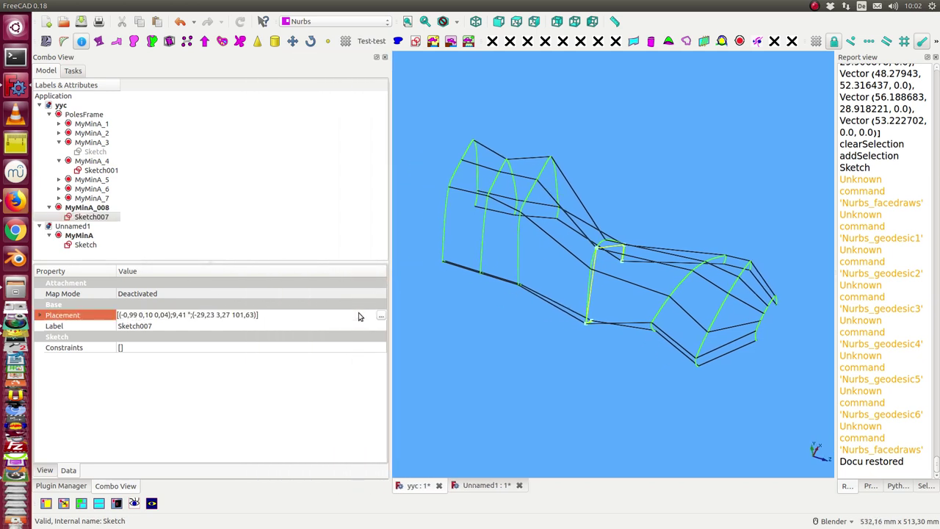
click(381, 316)
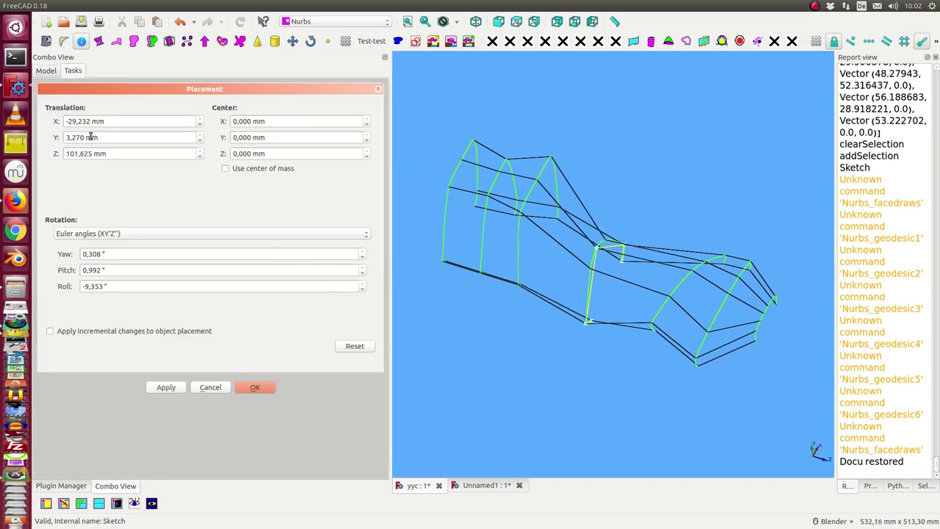
drag(133, 254, 49, 254)
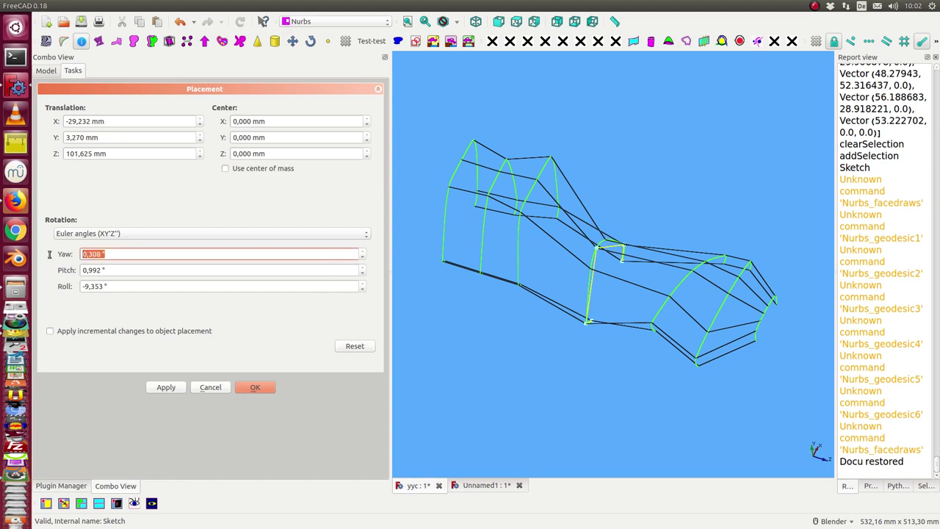
key(BackSpace)
text(0)
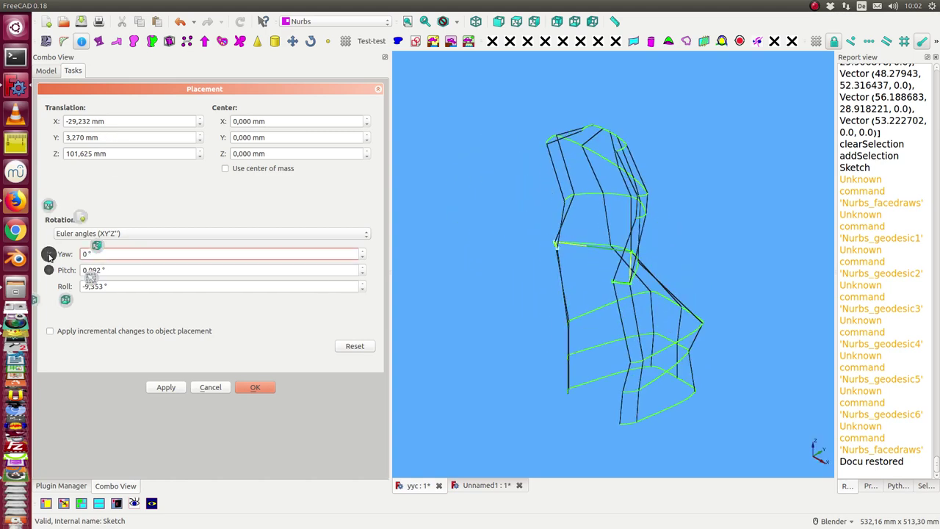
drag(123, 273, 74, 271)
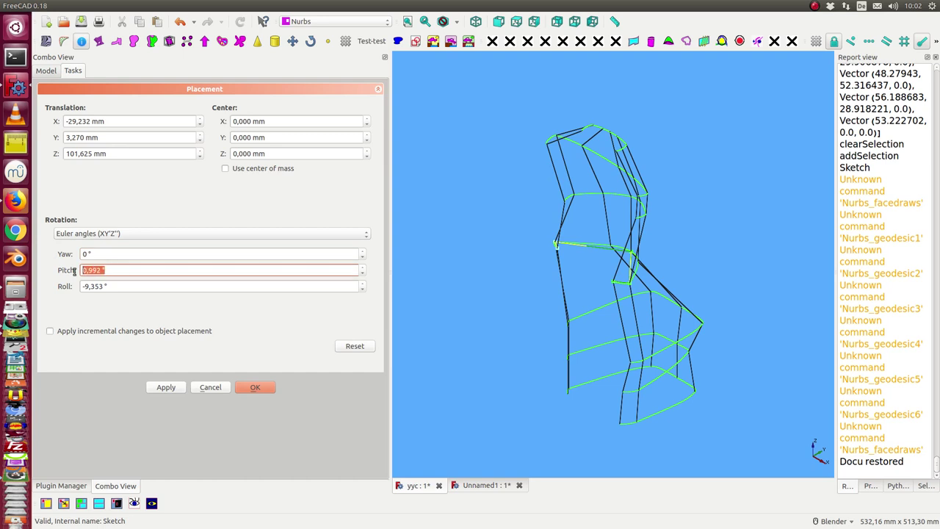
text(0)
click(114, 286)
text(0)
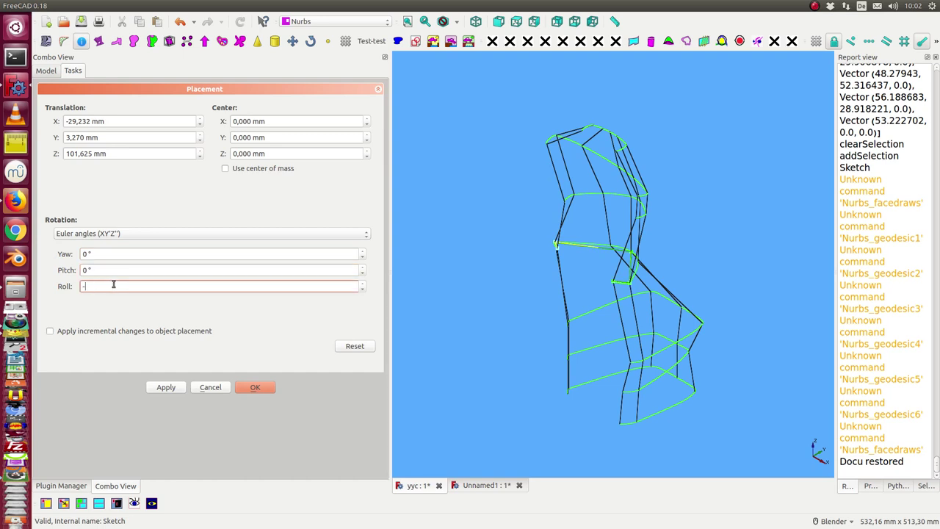
click(162, 390)
middle_drag(441, 227, 415, 319)
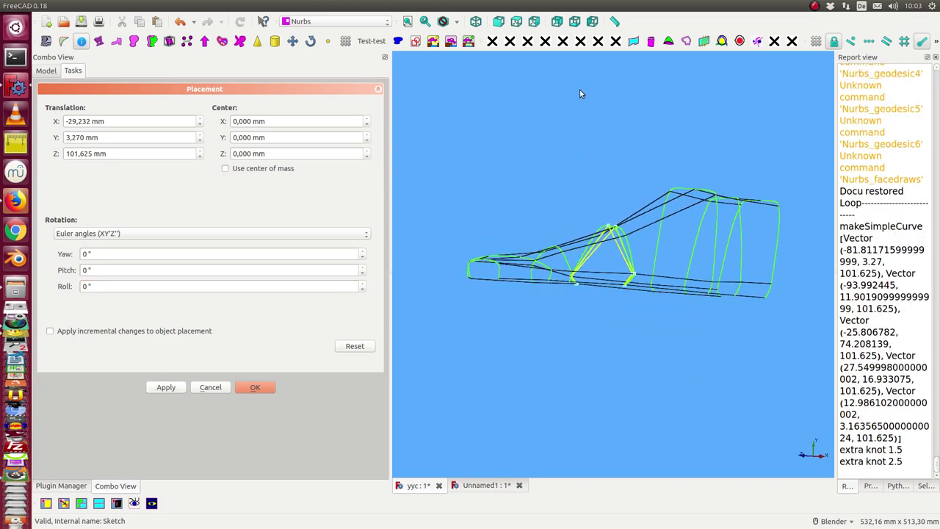
middle_drag(579, 89, 559, 203)
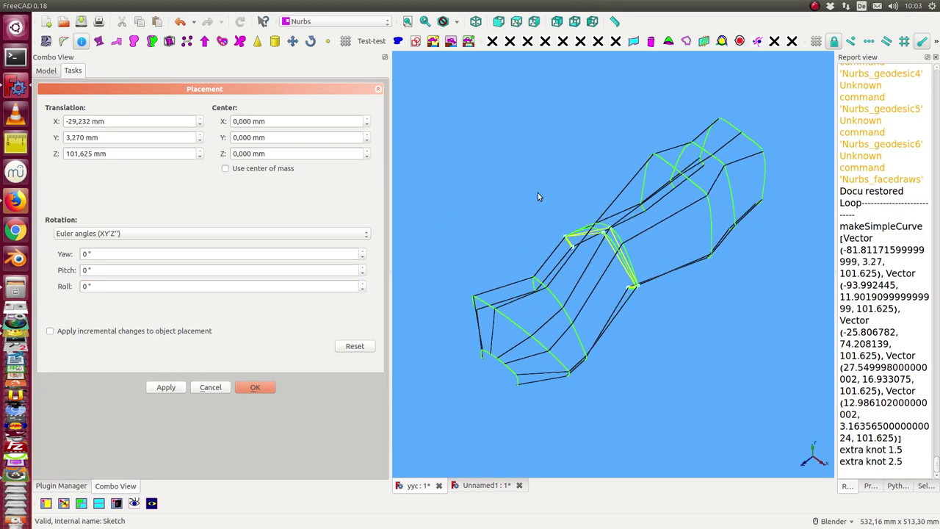
Step: Position Sketch007 at X 0, Y 0, Z 146,625 mm and confirm the placement
triple_click(74, 123)
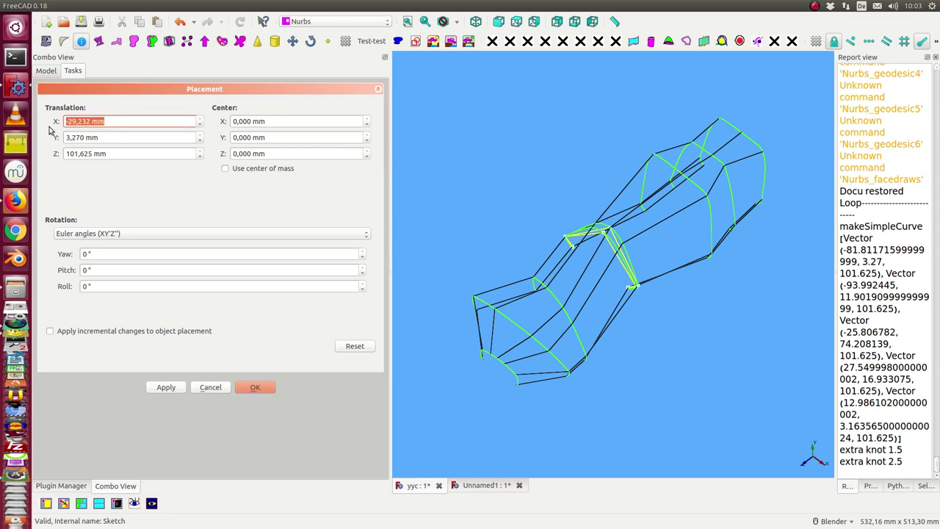
text(0)
click(101, 140)
triple_click(101, 139)
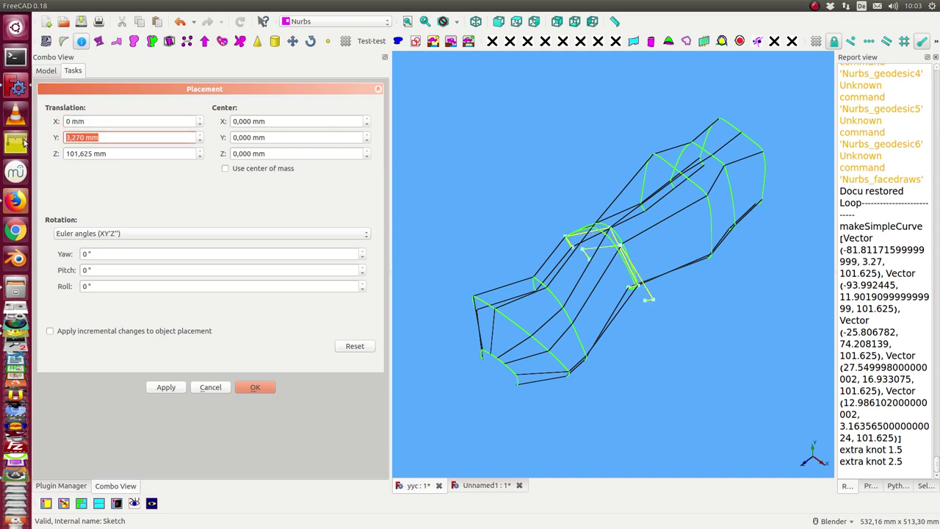
text(0)
click(125, 154)
scroll(126, 153, up, 5)
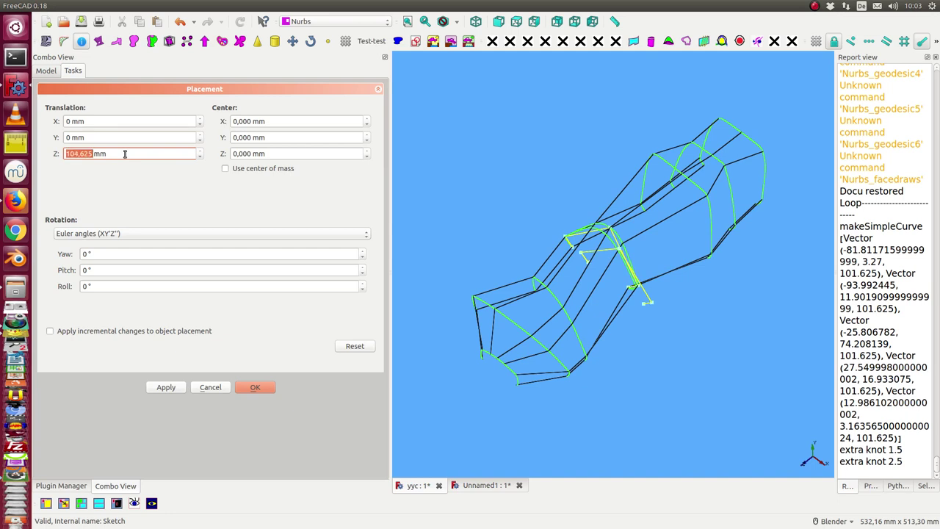
scroll(125, 154, up, 5)
scroll(126, 154, up, 5)
scroll(125, 153, up, 5)
scroll(125, 154, up, 6)
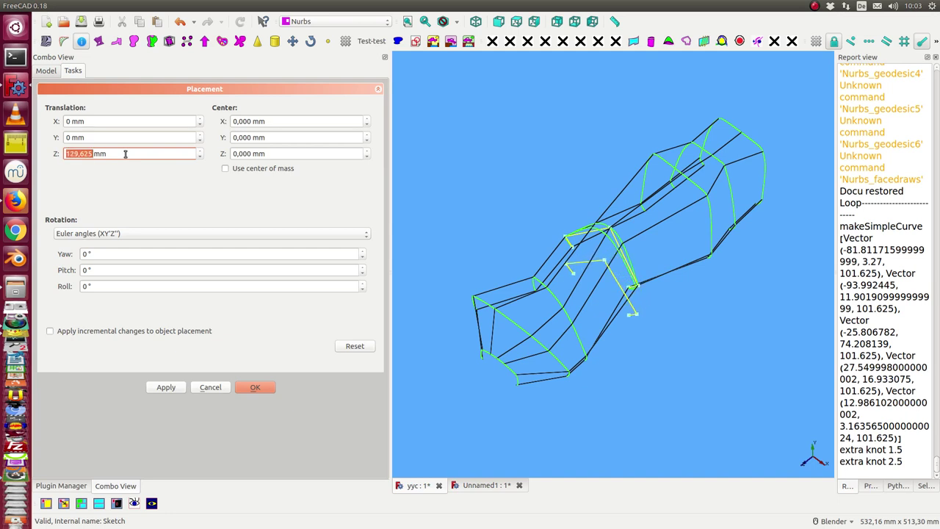
scroll(125, 153, up, 6)
scroll(125, 153, up, 6)
scroll(125, 153, up, 7)
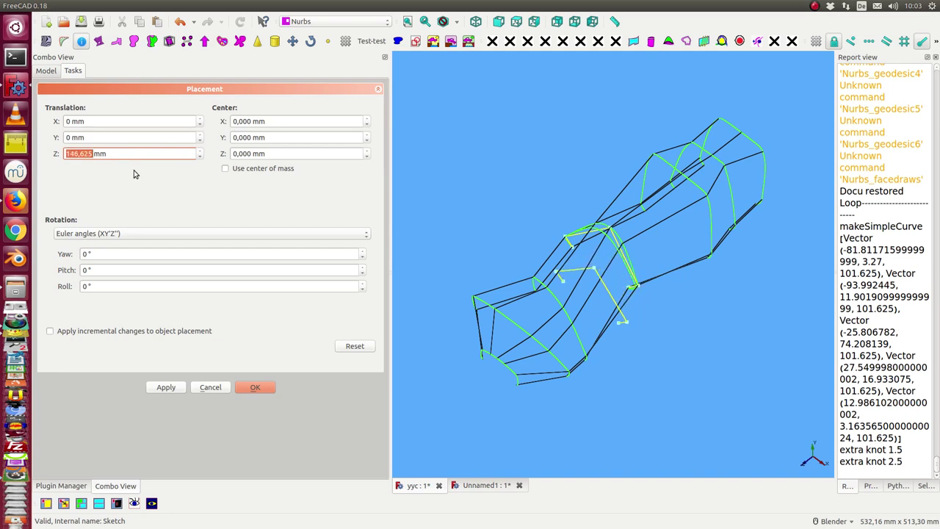
click(247, 388)
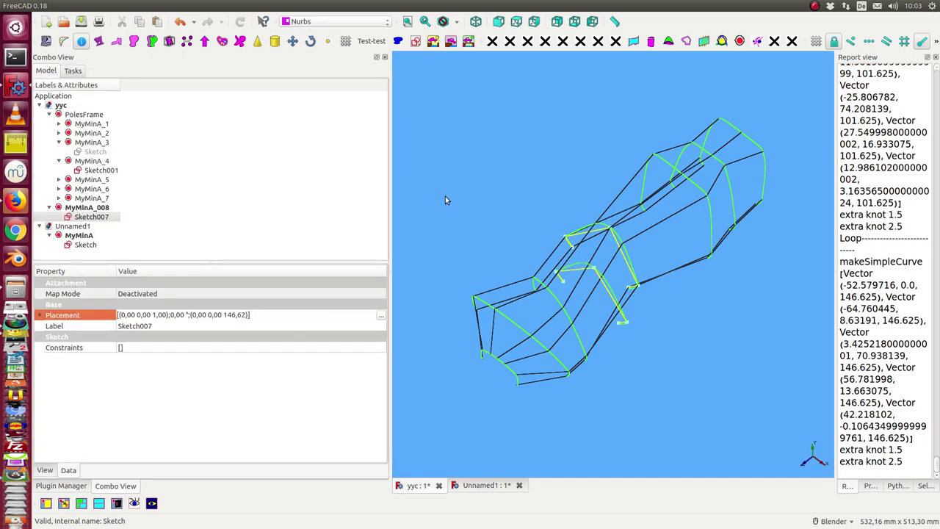
Step: Reshape Sketch007 by dragging its left end out and its upper vertex down-left, then close it
mouse_move(445, 197)
middle_down()
mouse_move(498, 236)
mouse_move(496, 261)
mouse_move(482, 263)
mouse_move(493, 260)
middle_up()
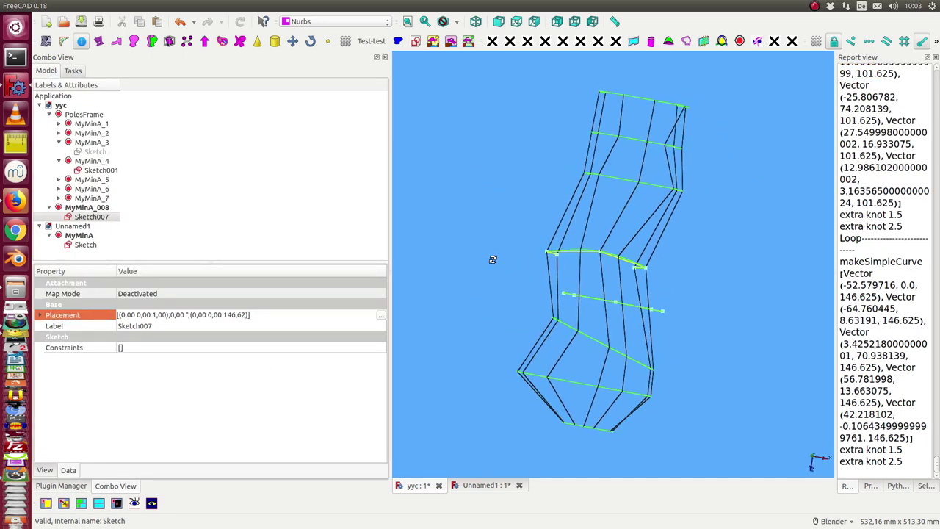
double_click(88, 218)
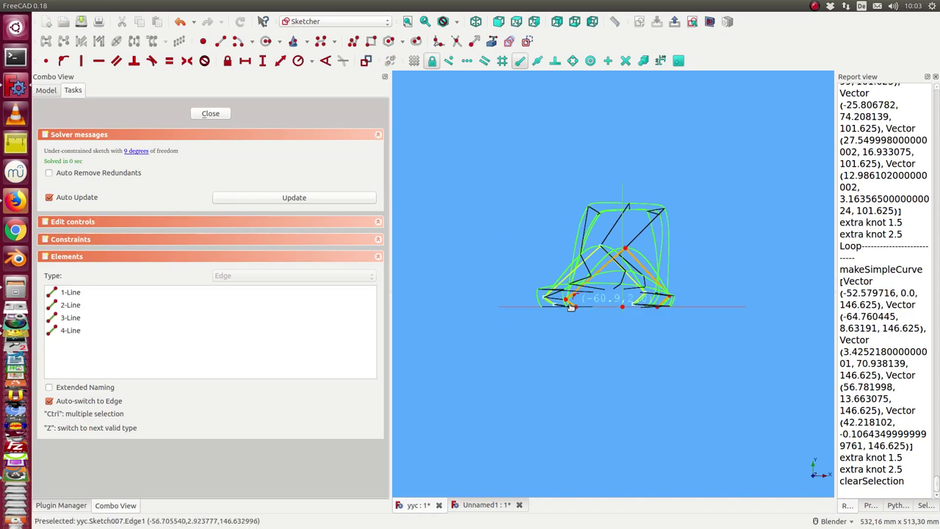
drag(570, 298, 509, 298)
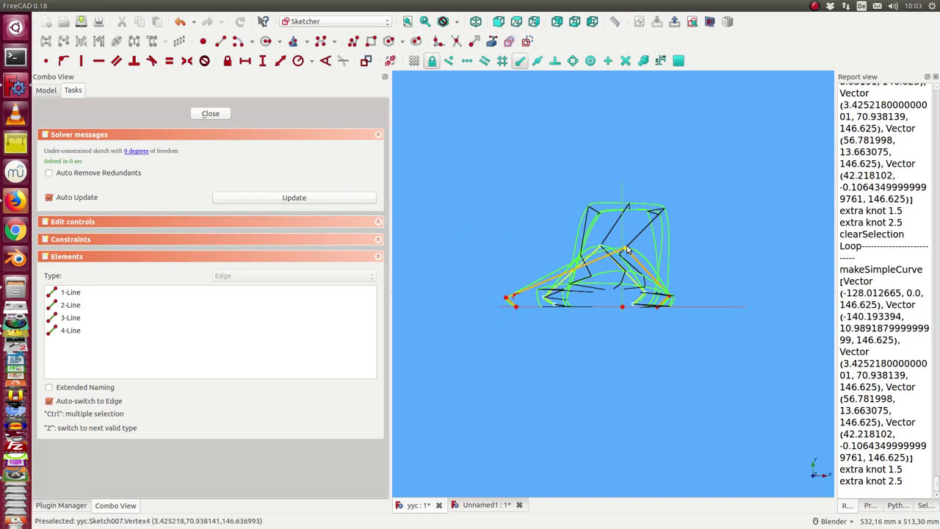
drag(623, 250, 565, 259)
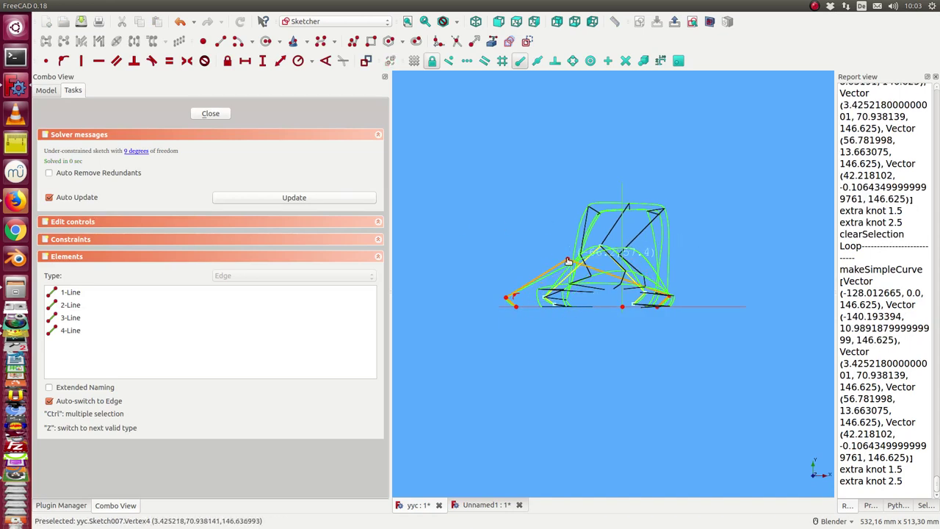
click(213, 113)
mouse_move(484, 151)
middle_down()
mouse_move(554, 210)
mouse_move(380, 145)
middle_up()
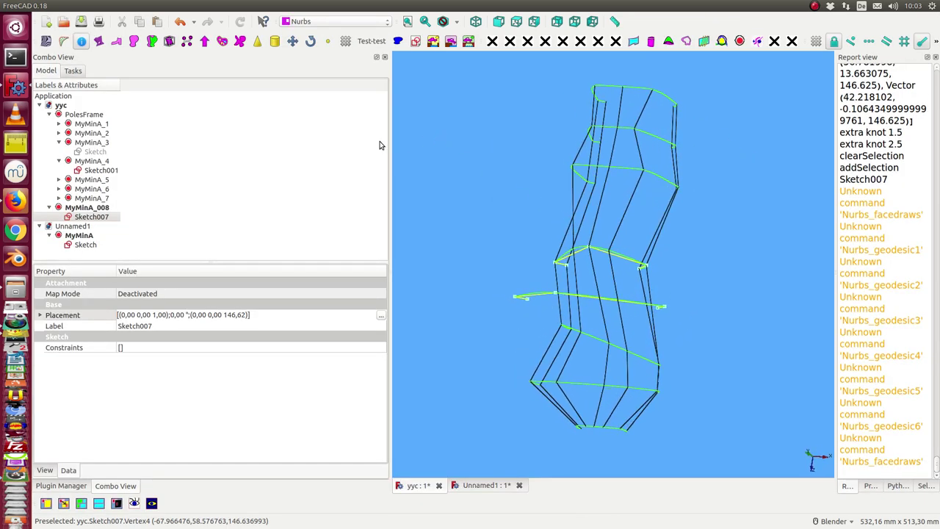
Step: Delete the PolesFrame and inspect the remaining rib edges, ending on the top rib MyMinA_1
click(84, 114)
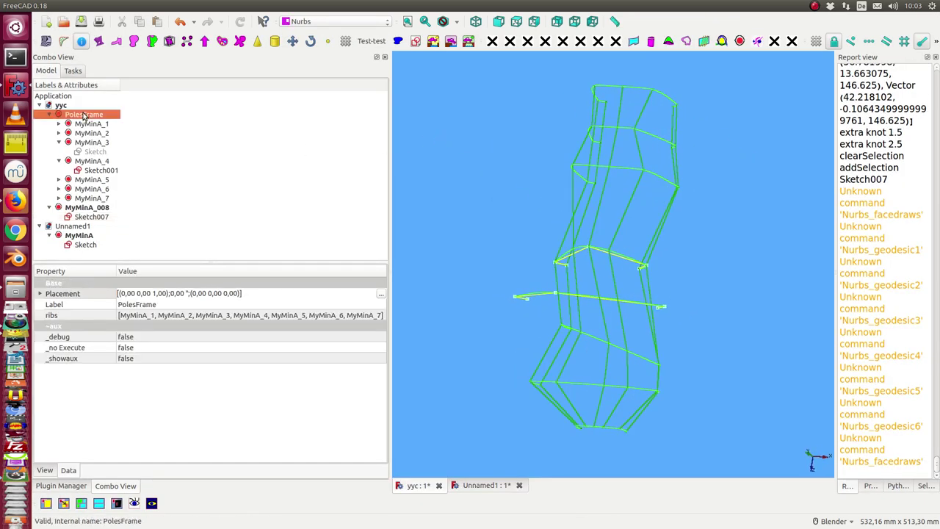
key(Delete)
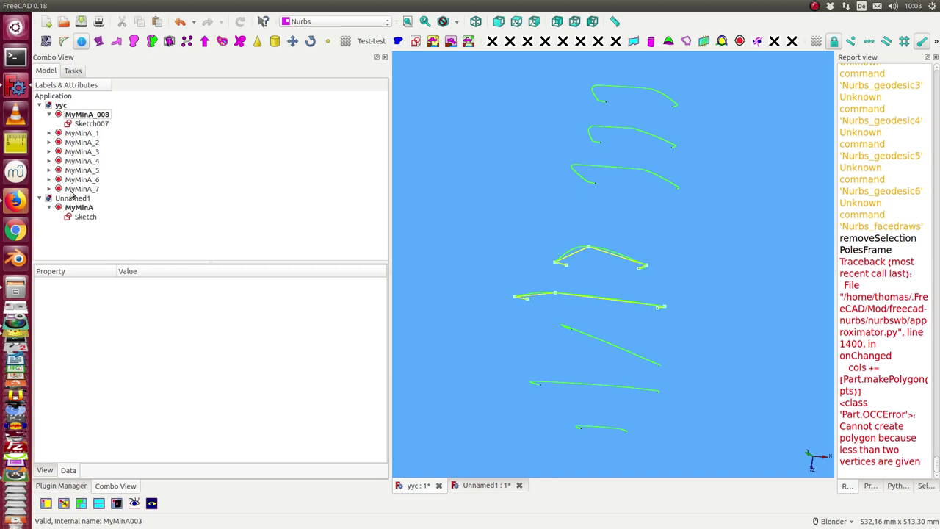
mouse_move(571, 268)
middle_down()
mouse_move(539, 145)
mouse_move(569, 191)
middle_up()
click(584, 272)
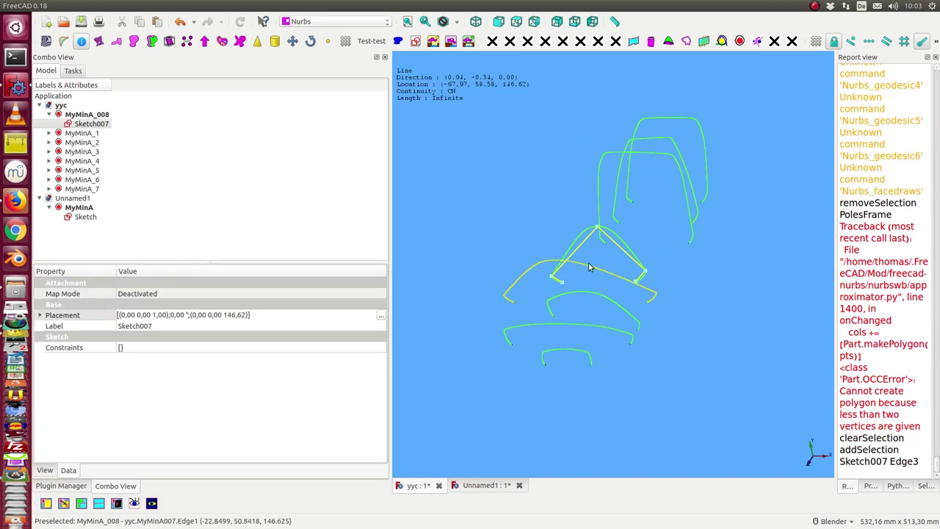
click(610, 241)
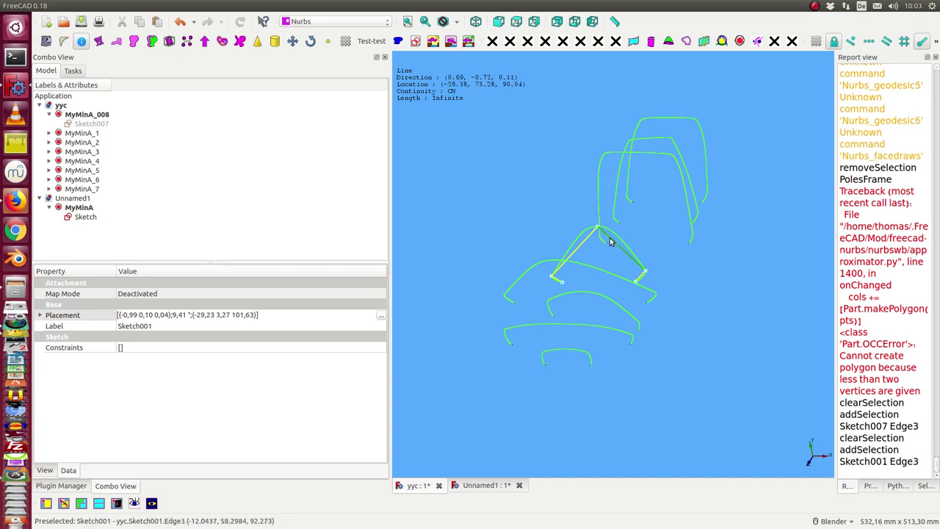
mouse_move(609, 241)
middle_down()
mouse_move(560, 231)
mouse_move(600, 298)
mouse_move(470, 243)
mouse_move(539, 237)
mouse_move(594, 98)
middle_up()
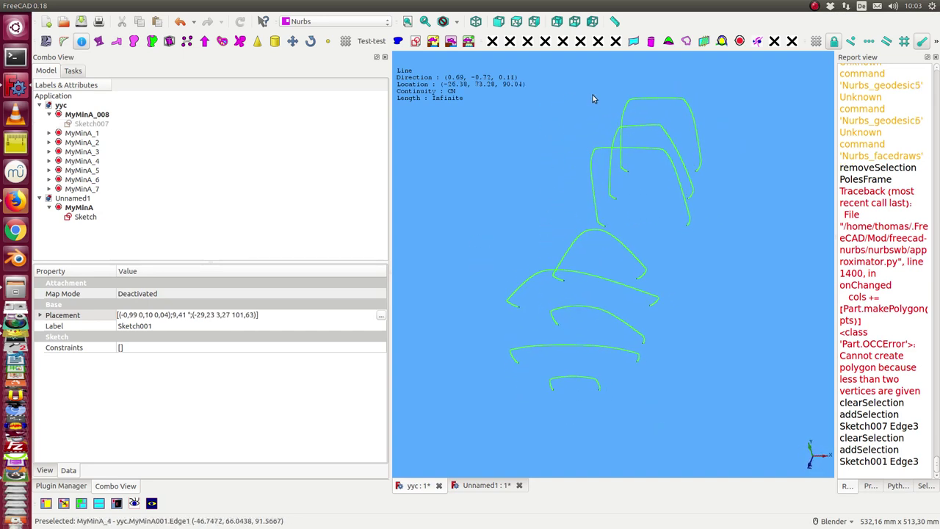
click(643, 99)
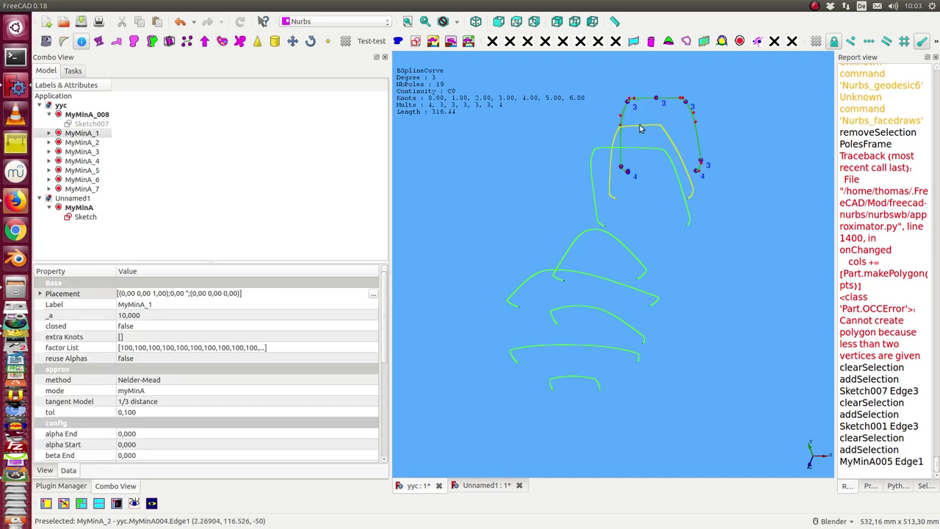
Step: Add ribs MyMinA_2 through MyMinA_7, including MyMinA_008, to the selection
ctrl+click(638, 126)
ctrl+click(639, 150)
ctrl+click(615, 239)
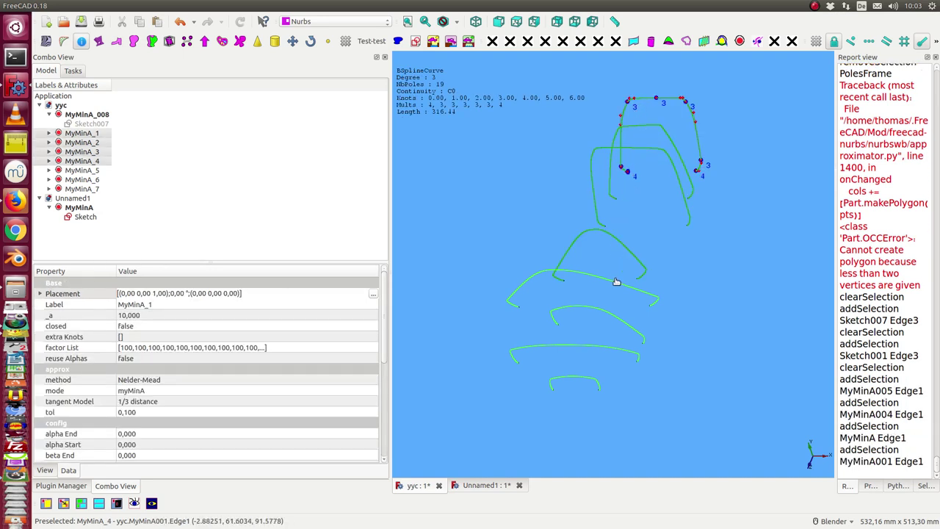
ctrl+click(603, 283)
ctrl+click(596, 311)
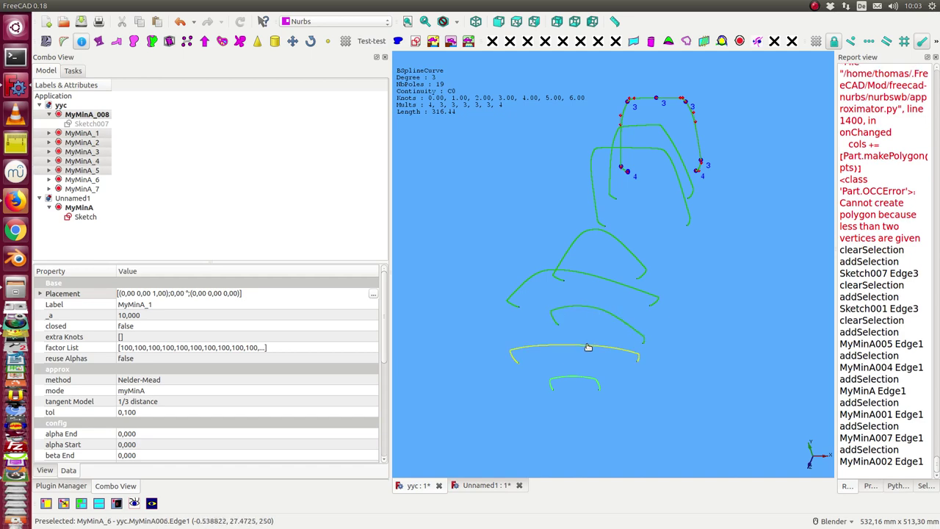
ctrl+click(588, 347)
ctrl+click(582, 380)
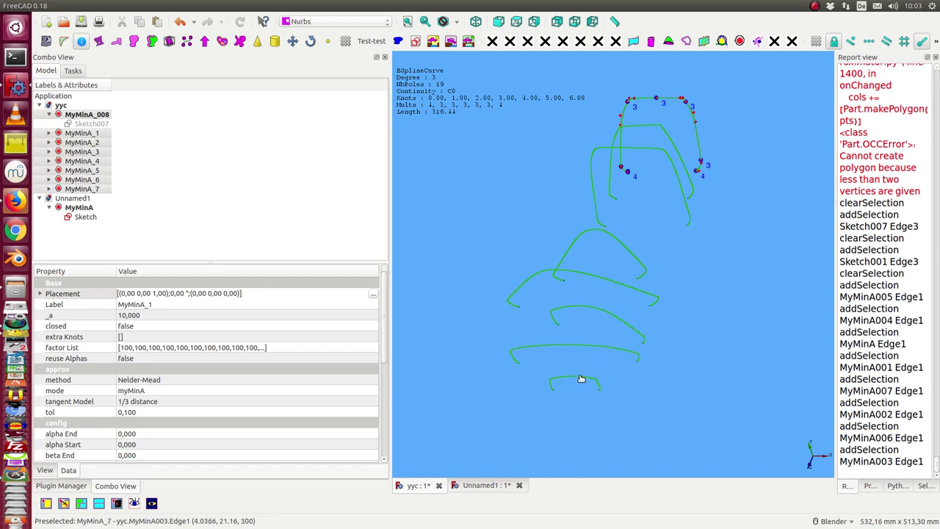
Step: Create a BezierPoles Frame from the selected ribs and expand it to list its ribs
click(587, 7)
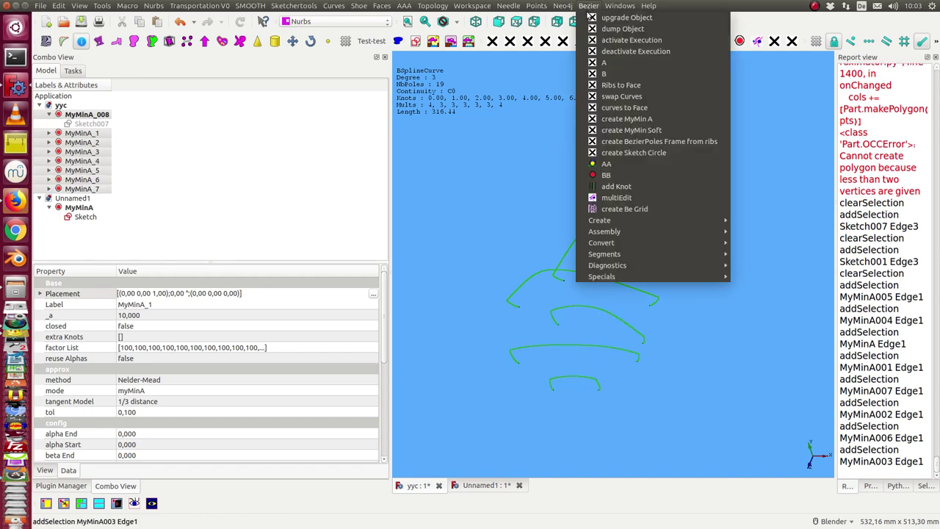
click(648, 141)
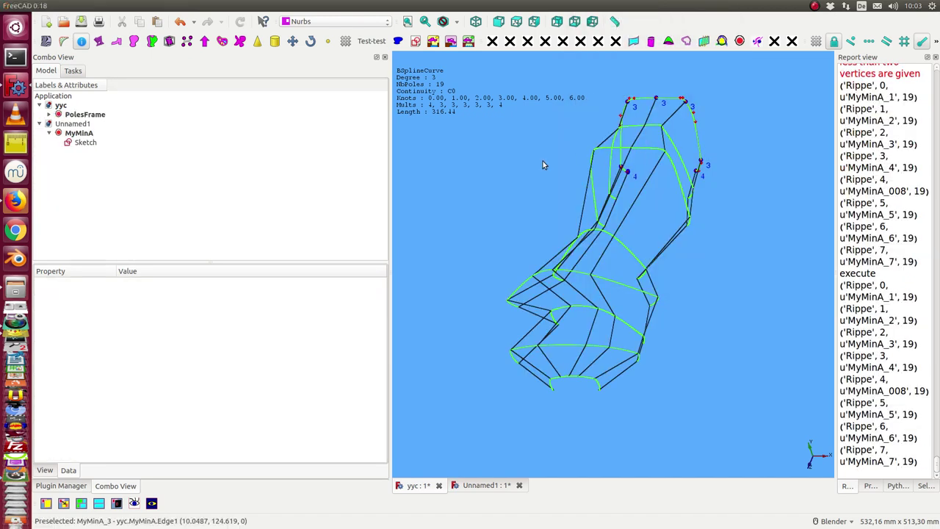
middle_drag(544, 164, 587, 209)
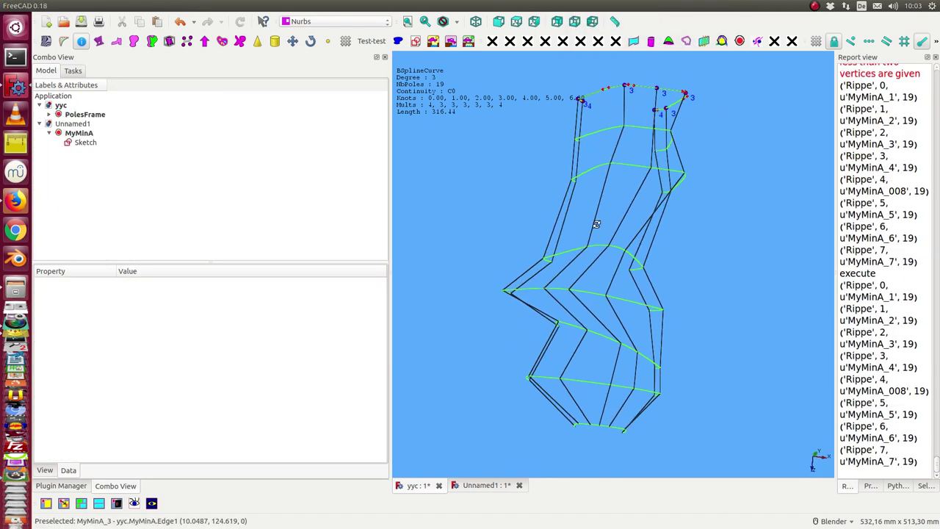
click(50, 115)
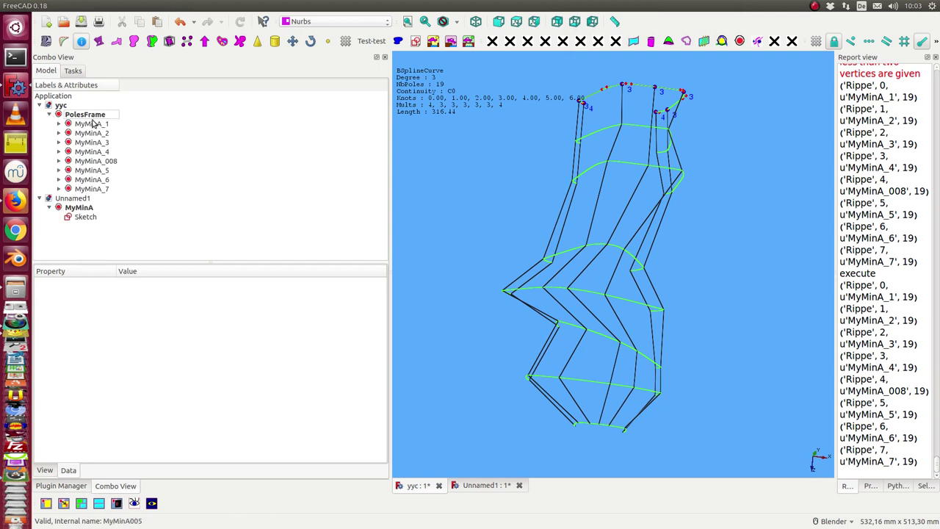
Step: Select all eight ribs, MyMinA_1 through MyMinA_7 plus MyMinA_008, in order
click(596, 95)
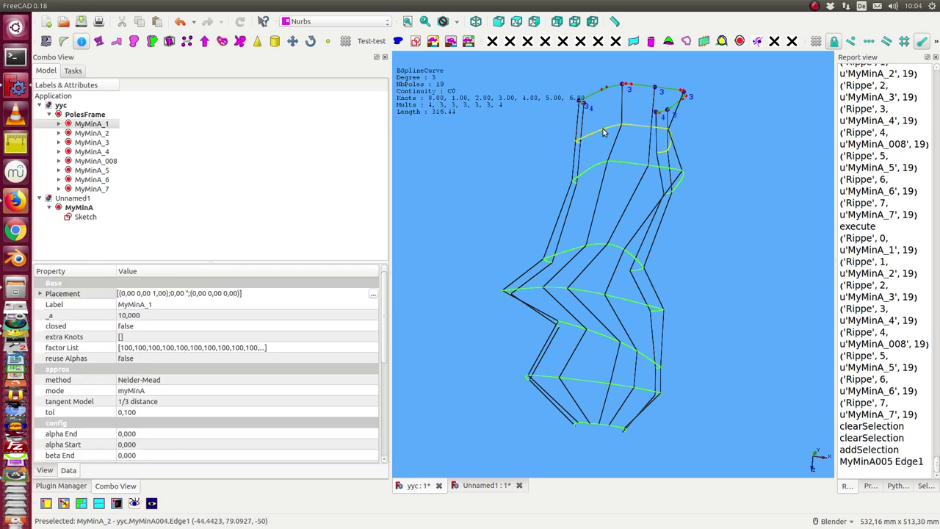
ctrl+click(601, 130)
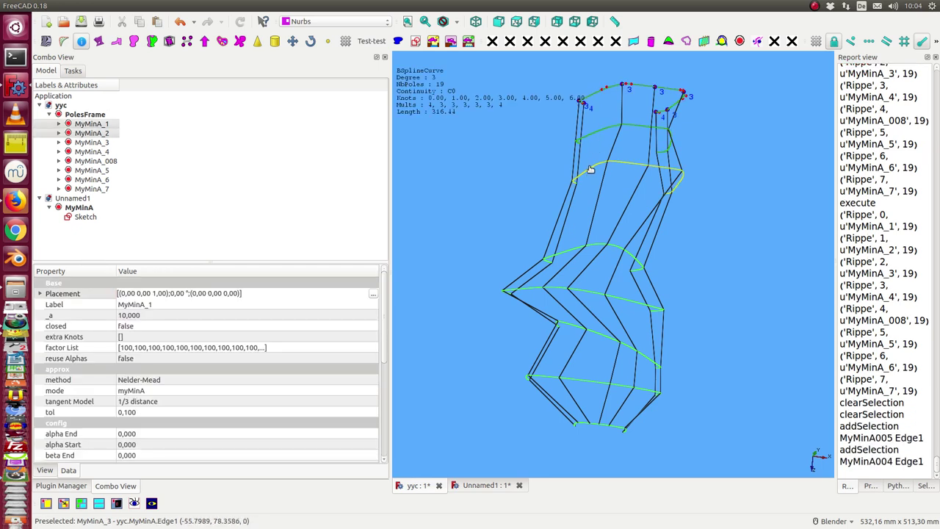
ctrl+click(590, 169)
ctrl+click(573, 252)
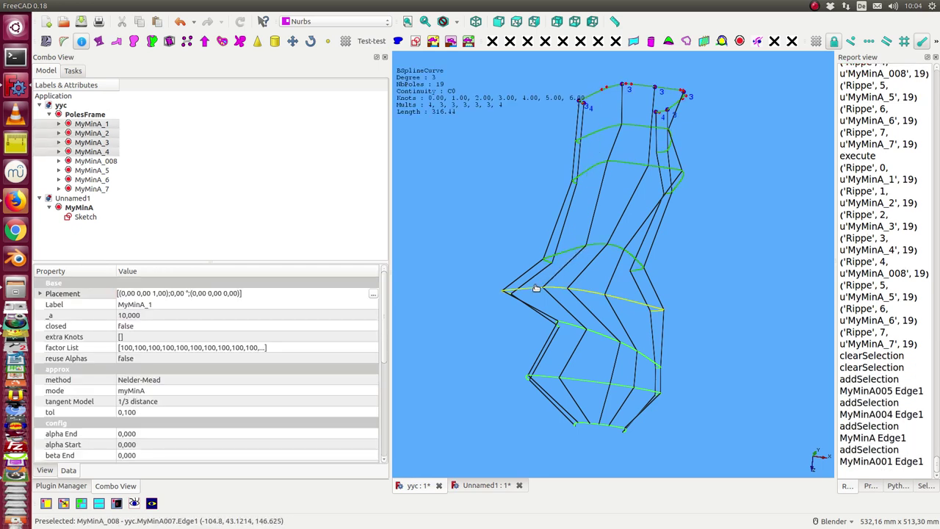
ctrl+click(537, 289)
ctrl+click(599, 336)
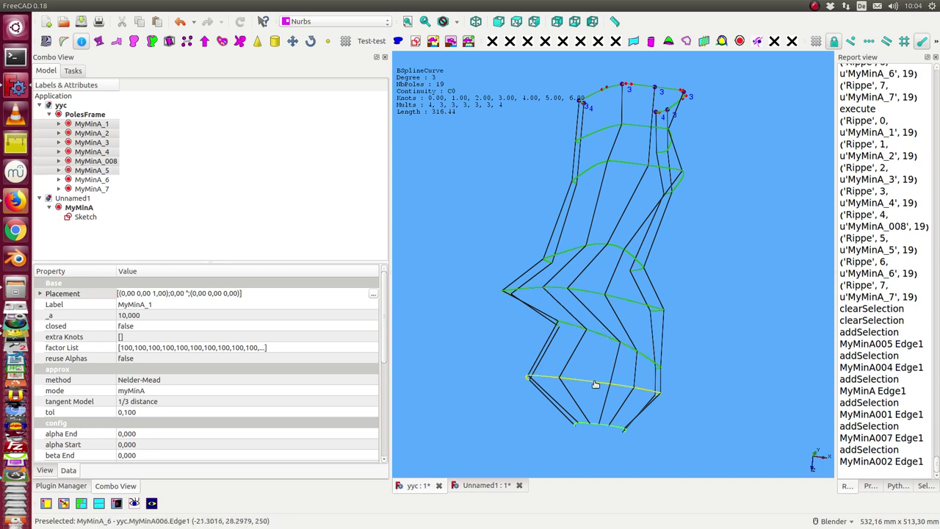
ctrl+click(596, 384)
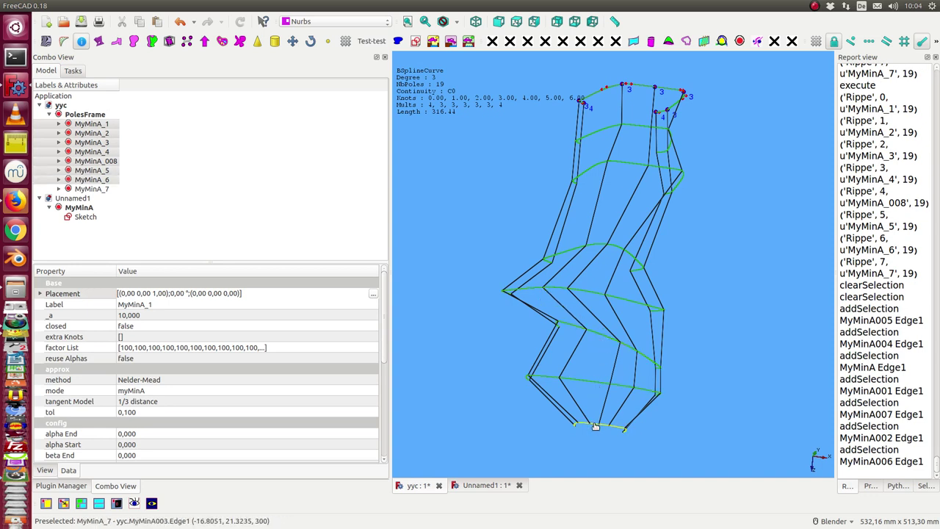
ctrl+click(596, 427)
Step: Build the Shape surface through the selected ribs with Bezier Ribs to Face
click(585, 6)
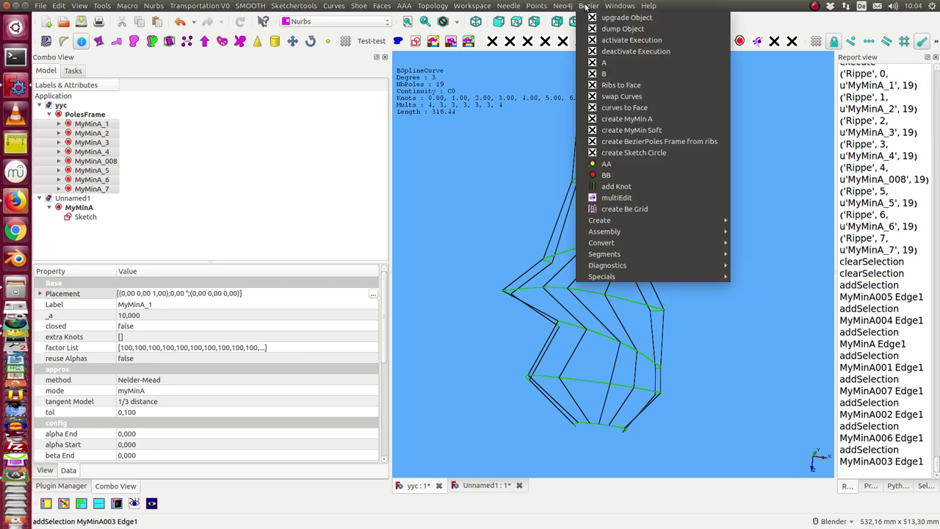
click(620, 87)
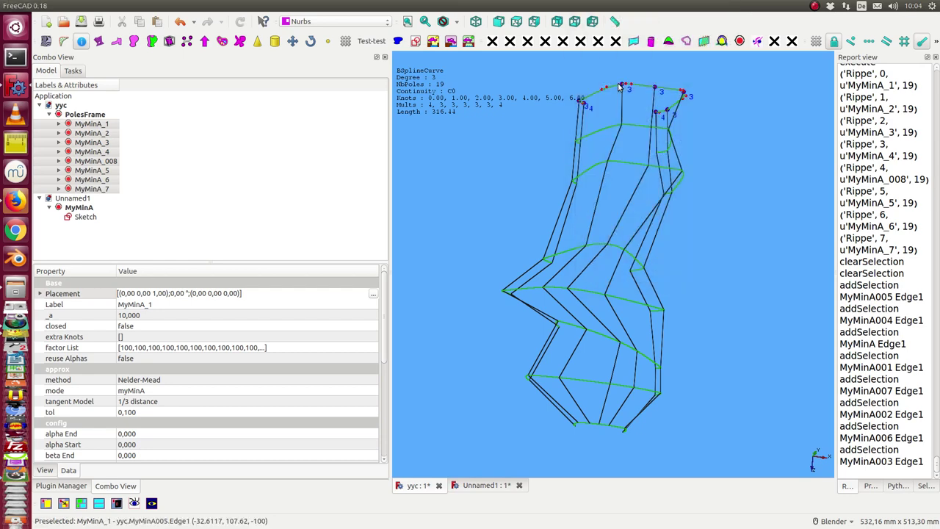
mouse_move(573, 220)
middle_down()
mouse_move(450, 166)
mouse_move(558, 350)
middle_up()
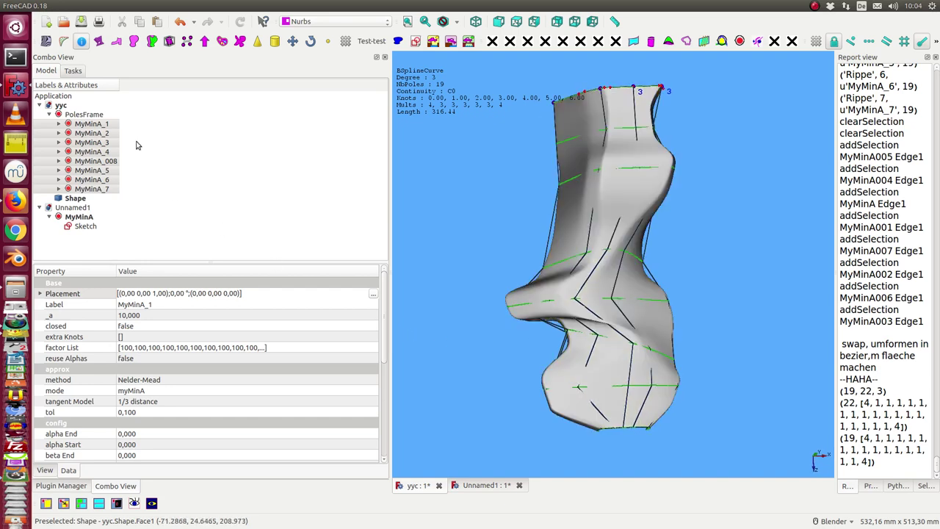
Step: Set the Shape surface's Visibility to false in its View properties
click(68, 199)
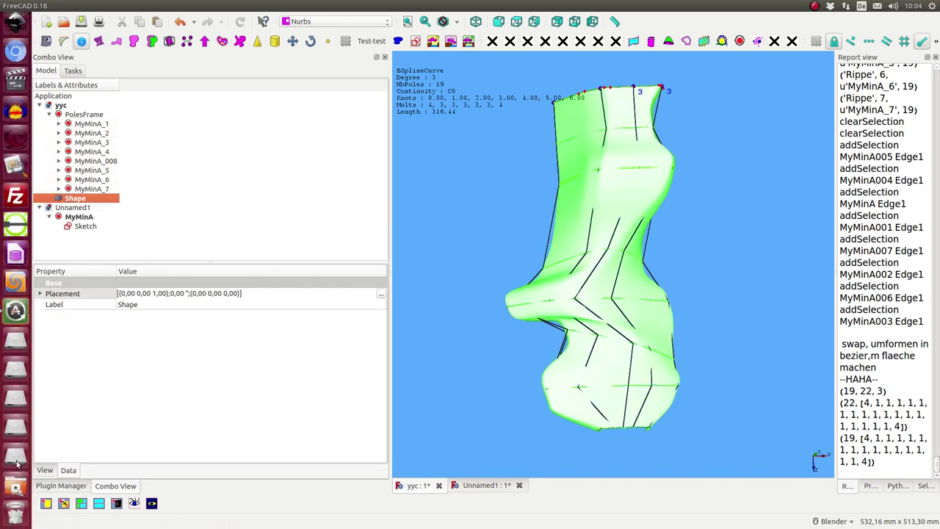
click(44, 471)
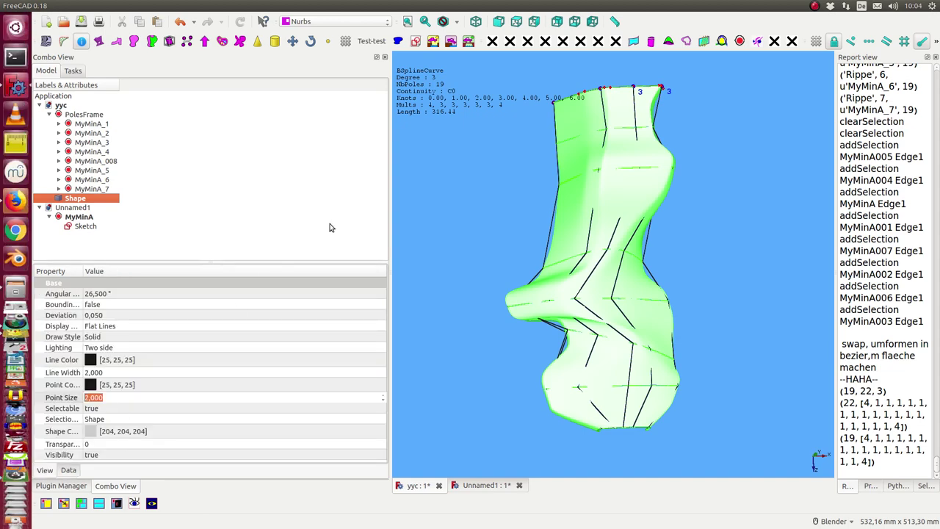
click(463, 234)
mouse_move(468, 231)
middle_down()
mouse_move(665, 289)
mouse_move(443, 203)
middle_up()
click(76, 199)
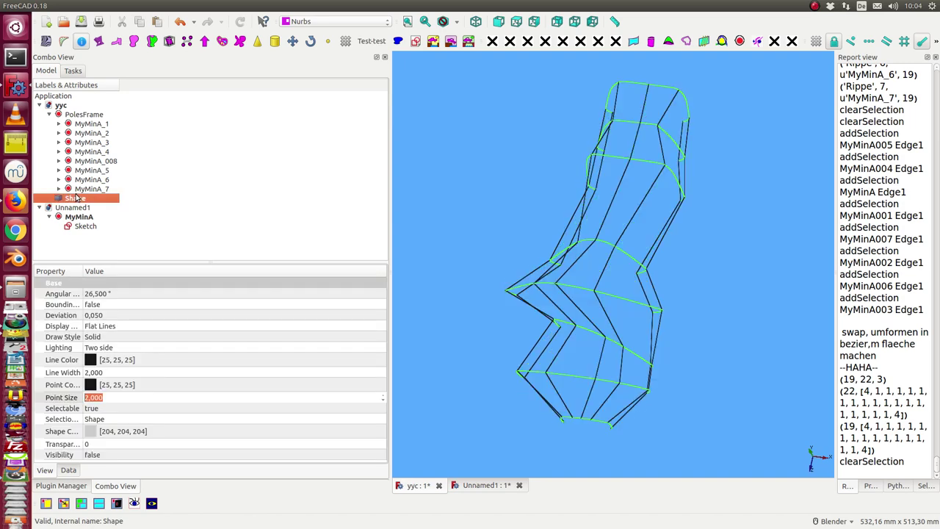
mouse_move(639, 254)
middle_down()
mouse_move(675, 260)
mouse_move(585, 274)
mouse_move(596, 231)
mouse_move(573, 253)
middle_up()
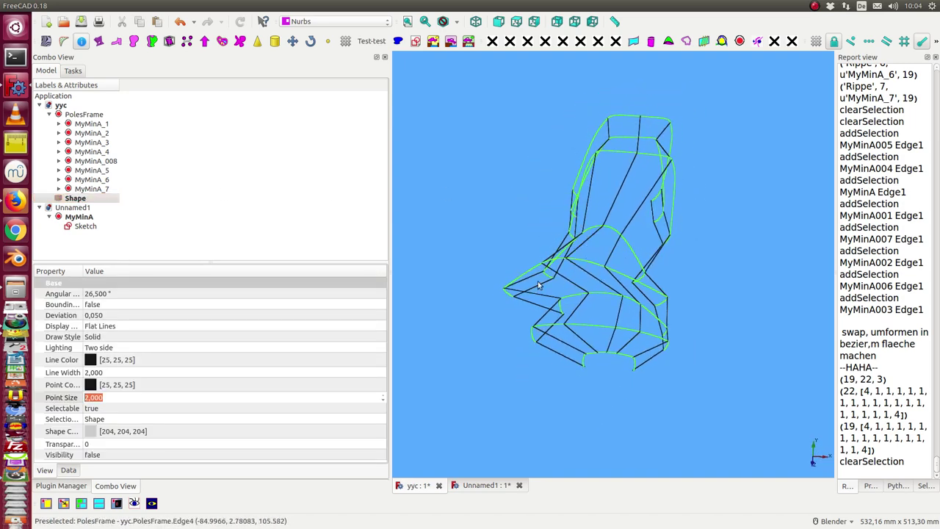
Step: Edit Sketch007 under MyMinA_008, moving its end points to about (-101.6, 25.0) and (11.8, 37.5)
click(58, 161)
click(100, 169)
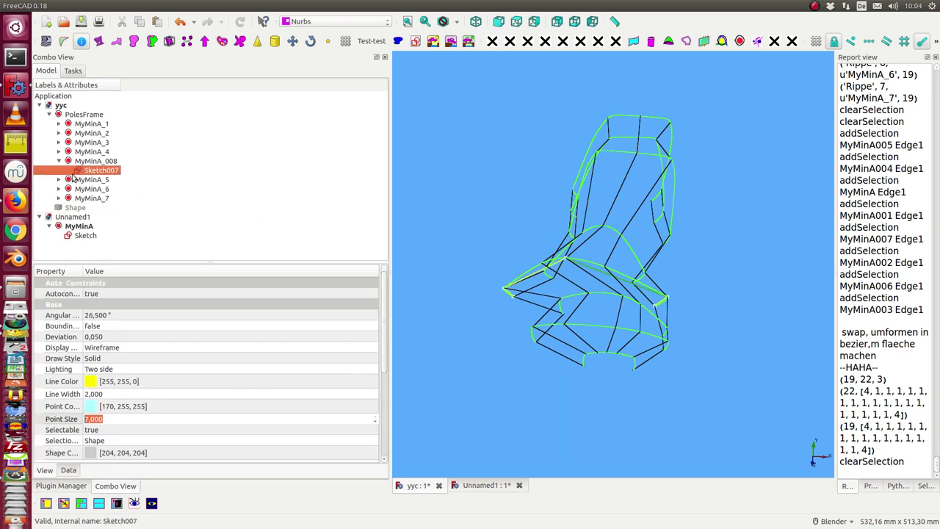
double_click(94, 170)
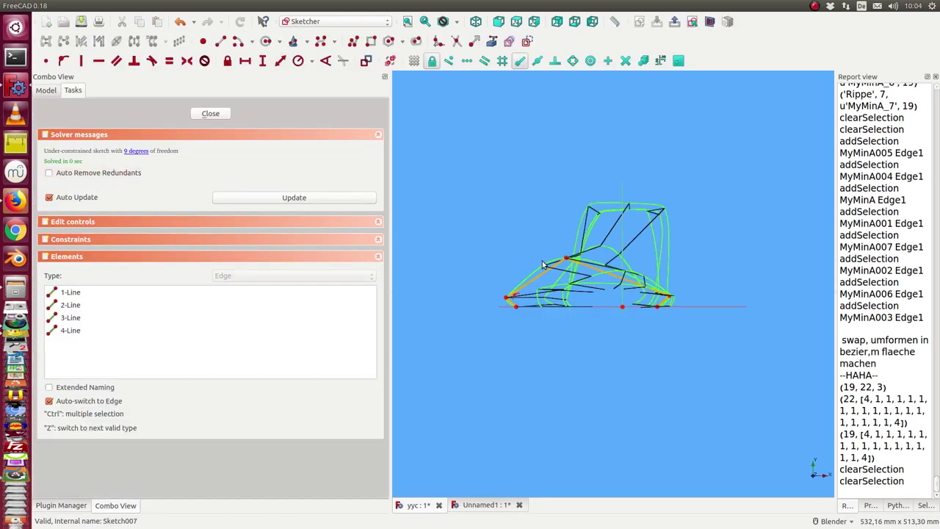
drag(570, 261, 579, 282)
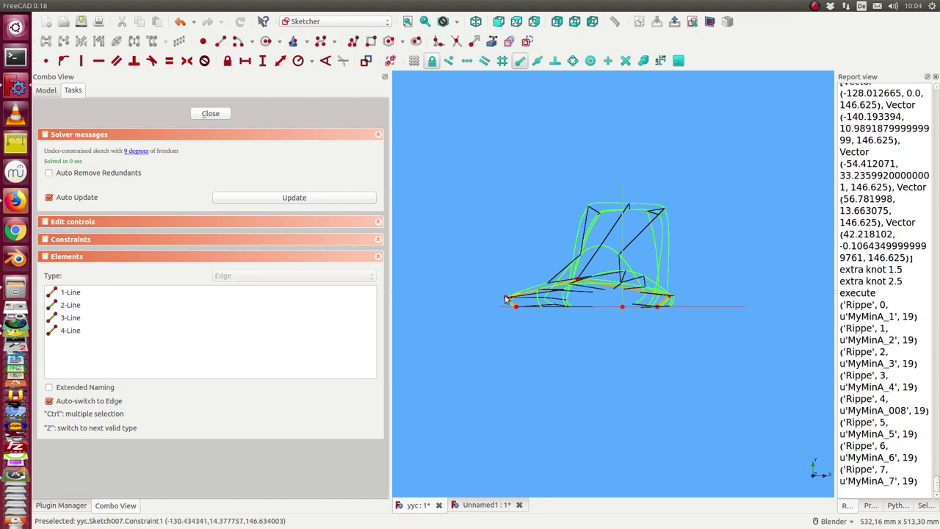
drag(512, 296, 539, 286)
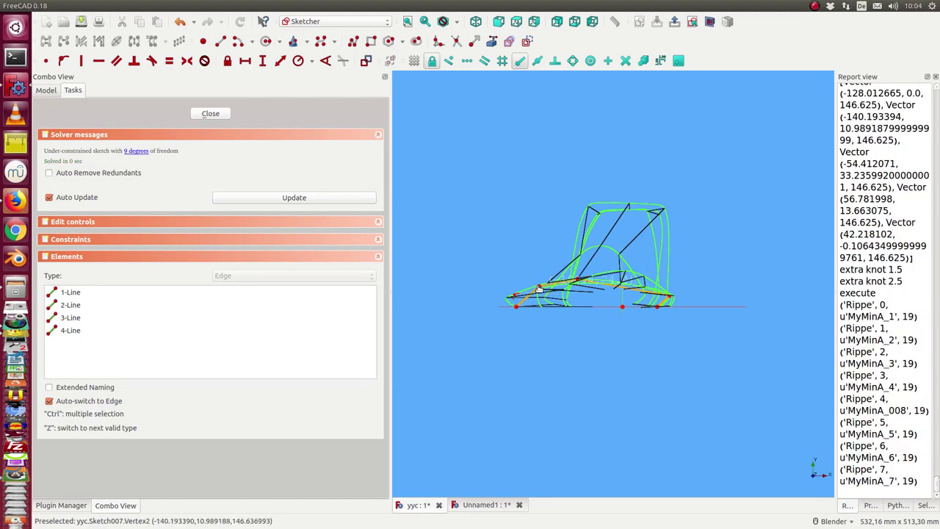
middle_drag(514, 272, 475, 330)
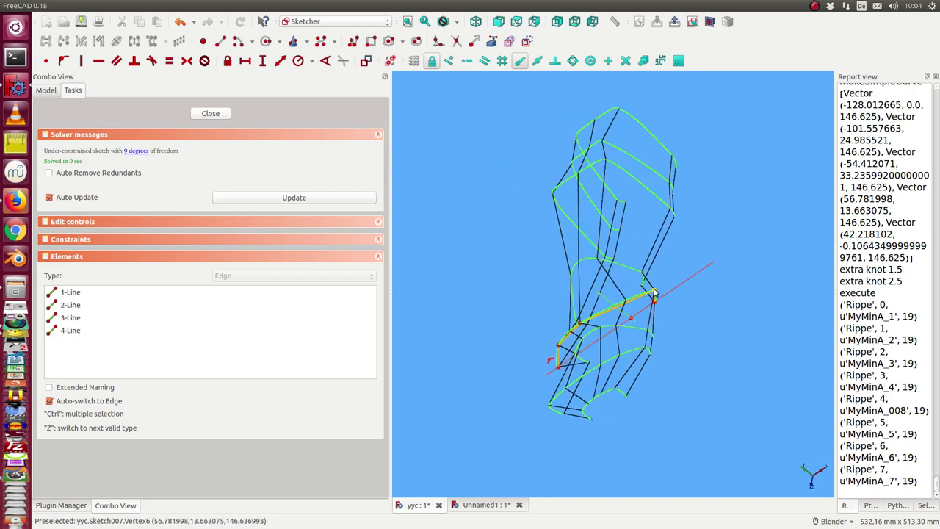
drag(655, 294, 617, 298)
mouse_move(435, 284)
middle_down()
mouse_move(463, 256)
mouse_move(505, 275)
mouse_move(573, 281)
middle_up()
mouse_move(498, 397)
middle_down()
mouse_move(504, 309)
mouse_move(451, 296)
mouse_move(268, 204)
middle_up()
click(210, 115)
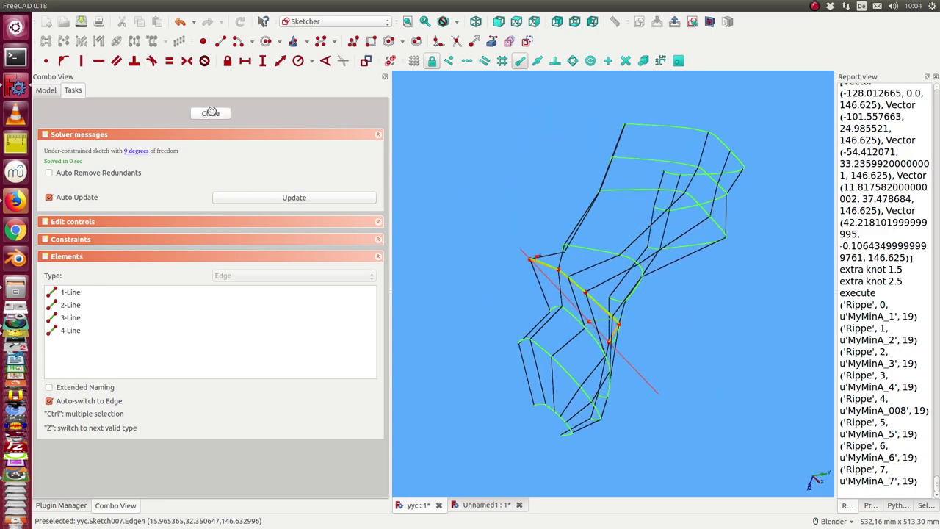
Step: Briefly show the Shape surface over the reshaped frame, then hide it again
click(81, 212)
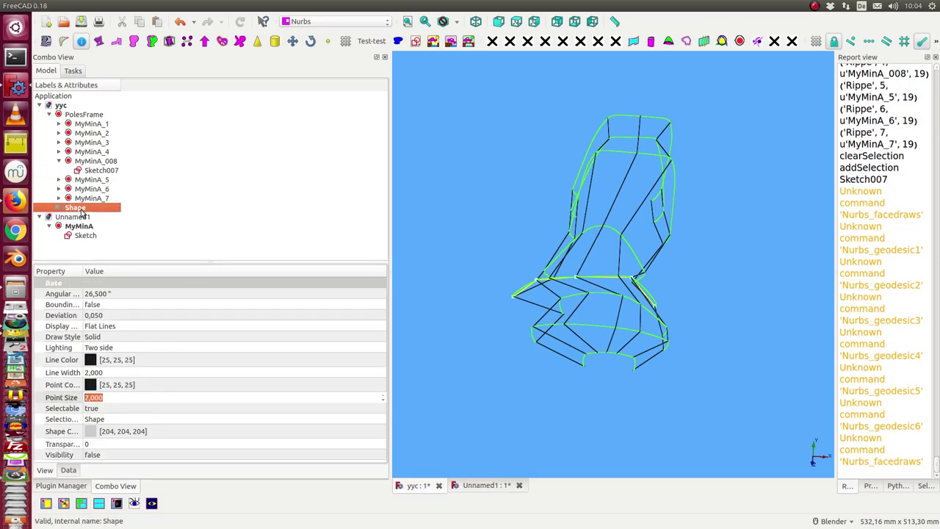
key(space)
mouse_move(401, 343)
middle_down()
mouse_move(498, 288)
mouse_move(543, 170)
mouse_move(576, 270)
mouse_move(558, 378)
mouse_move(541, 399)
middle_up()
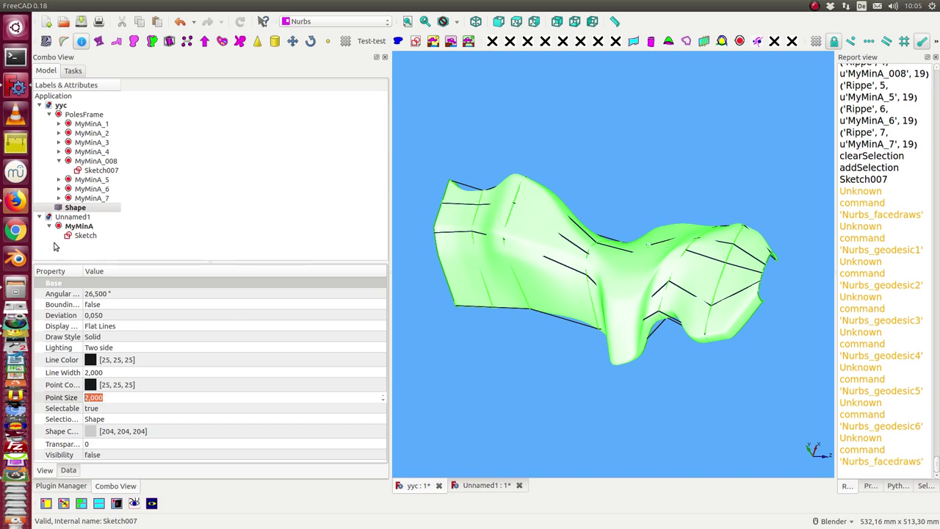
key(space)
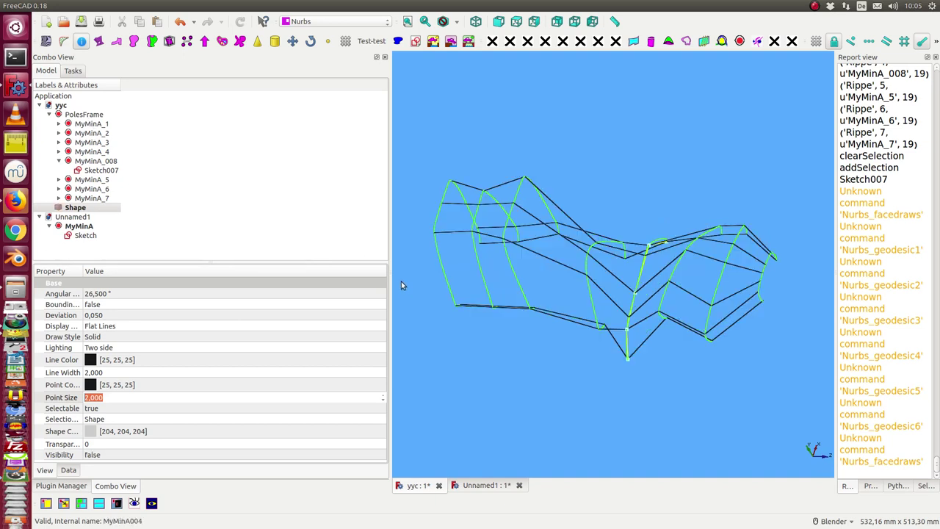
Step: Select the eight rib curves in order, from MyMinA_1 through MyMinA_7 including MyMinA_008
click(446, 275)
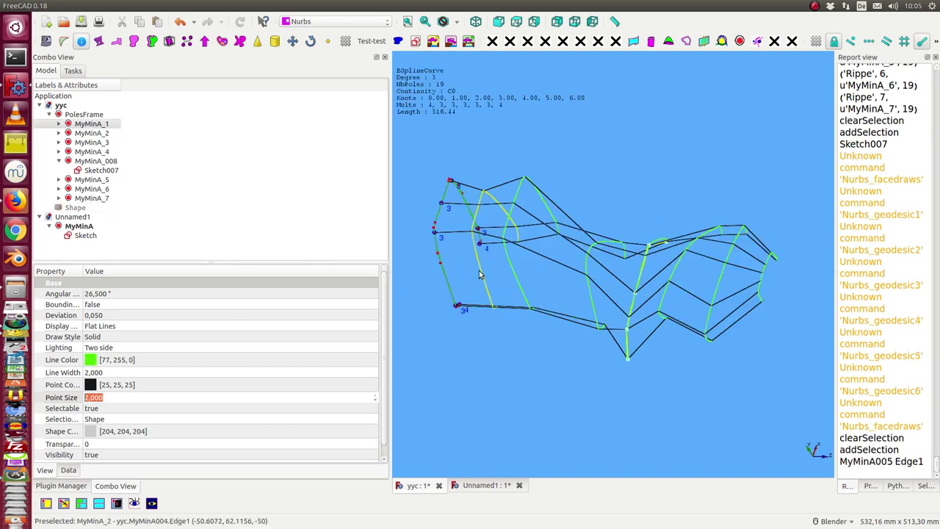
ctrl+click(481, 274)
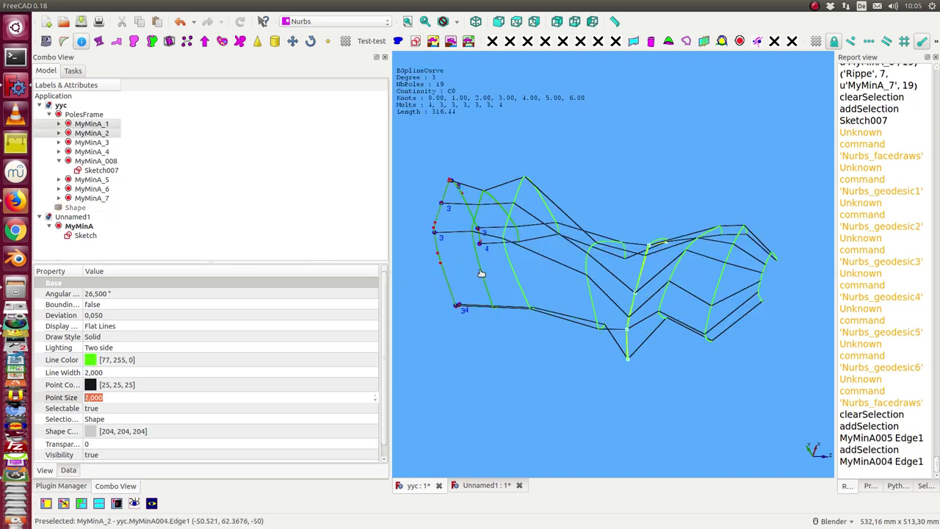
ctrl+click(519, 288)
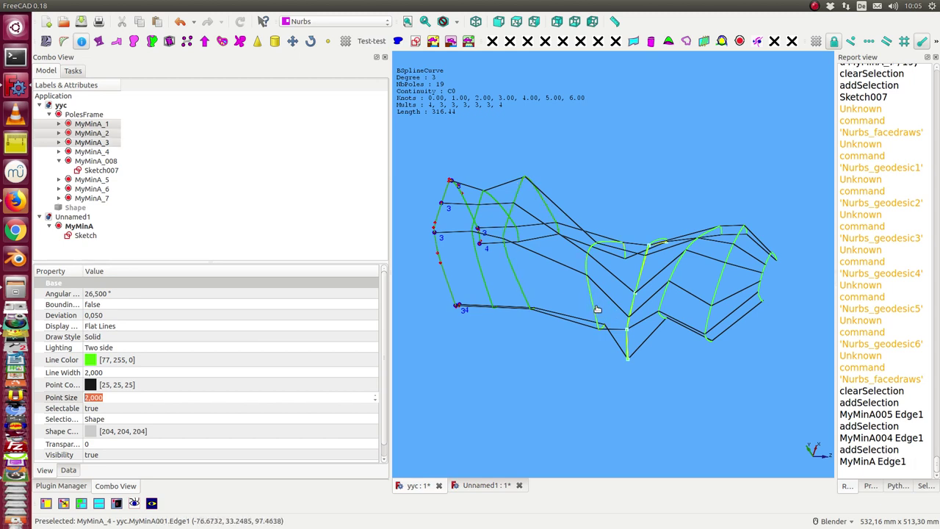
ctrl+click(595, 310)
ctrl+click(633, 306)
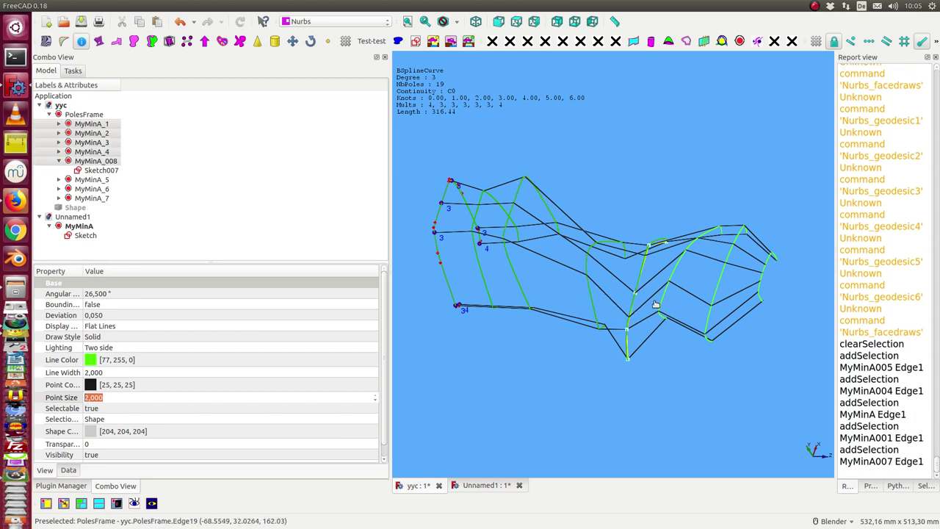
ctrl+click(663, 303)
ctrl+click(712, 315)
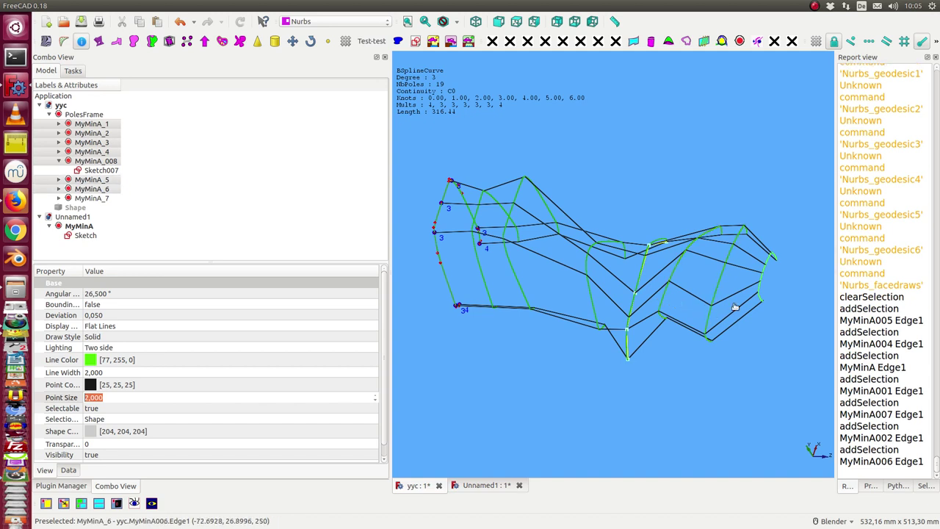
ctrl+click(766, 273)
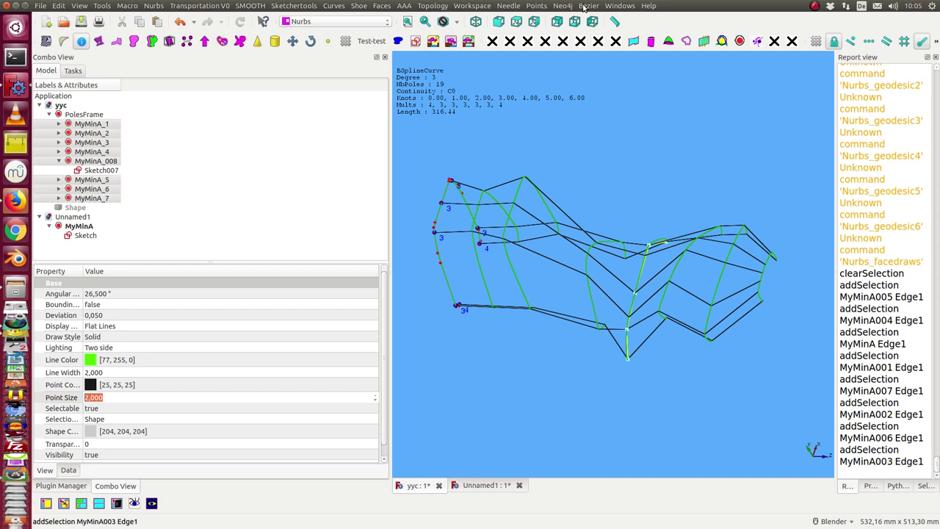
Step: Create the grey surface Shape001 through the selected ribs from the Bezier menu
click(584, 7)
click(614, 84)
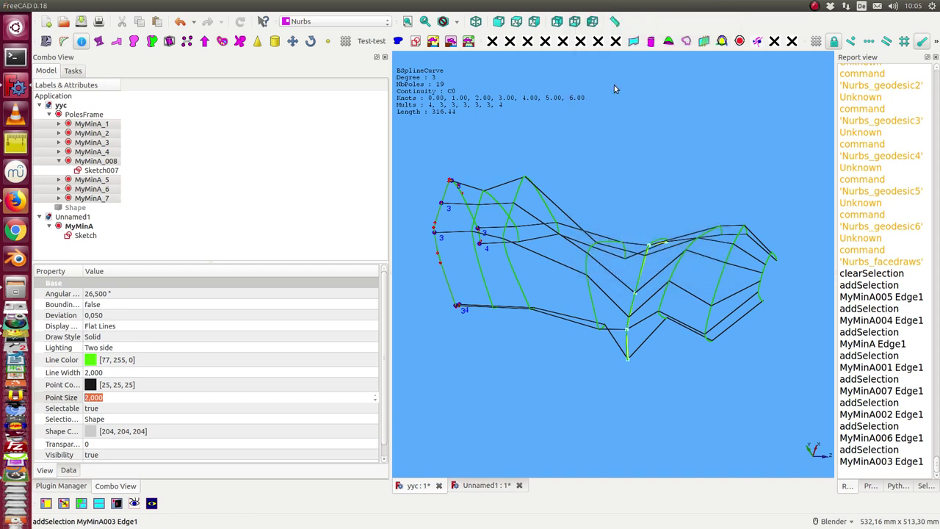
mouse_move(588, 191)
middle_down()
mouse_move(563, 135)
mouse_move(515, 169)
middle_up()
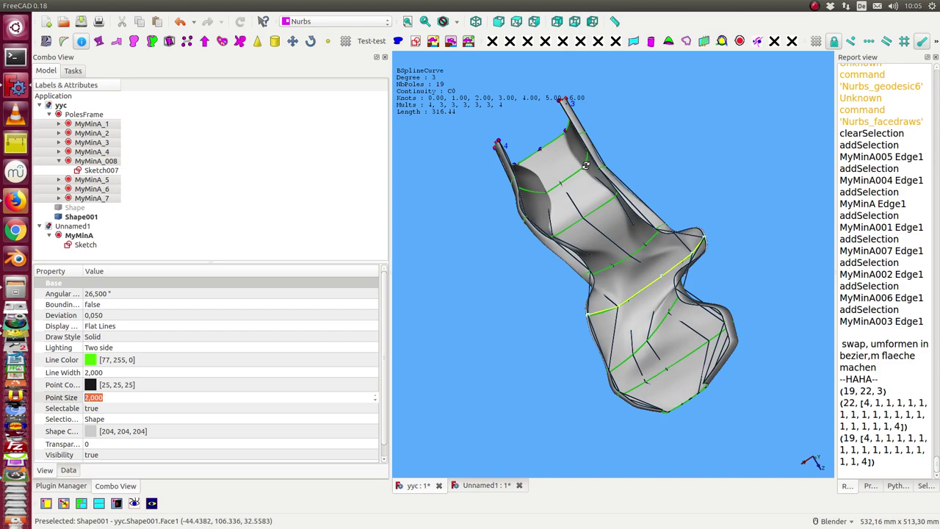
Step: Show the old Shape surface and hide the PolesFrame to compare both surfaces
click(76, 207)
key(space)
mouse_move(404, 285)
middle_down()
mouse_move(525, 360)
mouse_move(562, 152)
mouse_move(614, 259)
mouse_move(561, 183)
mouse_move(667, 272)
mouse_move(490, 258)
mouse_move(436, 189)
mouse_move(412, 183)
middle_up()
click(84, 115)
key(space)
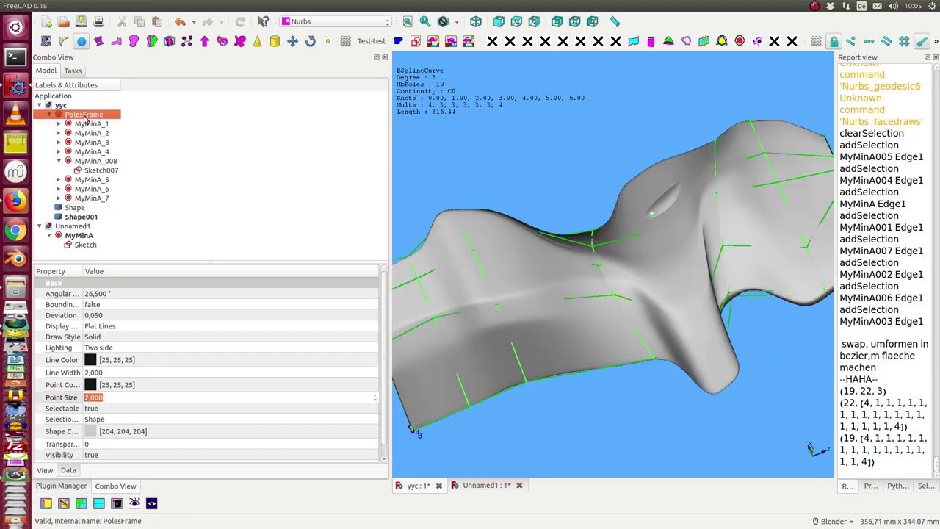
middle_drag(515, 208, 558, 242)
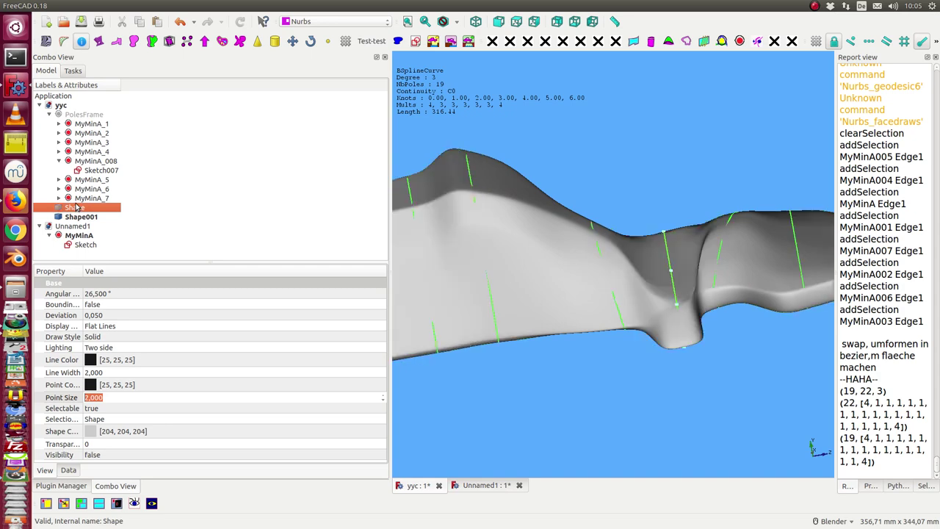
Step: Hide the old Shape and the new Shape001, leaving only the rib curves
key(space)
mouse_move(479, 228)
middle_down()
mouse_move(564, 327)
mouse_move(399, 249)
middle_up()
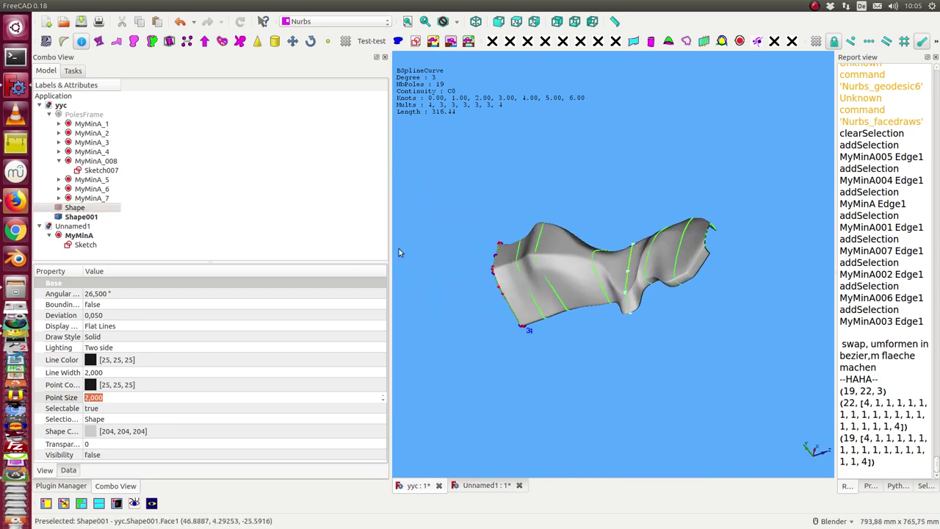
mouse_move(596, 341)
middle_down()
mouse_move(411, 311)
mouse_move(433, 285)
mouse_move(500, 296)
mouse_move(512, 241)
middle_up()
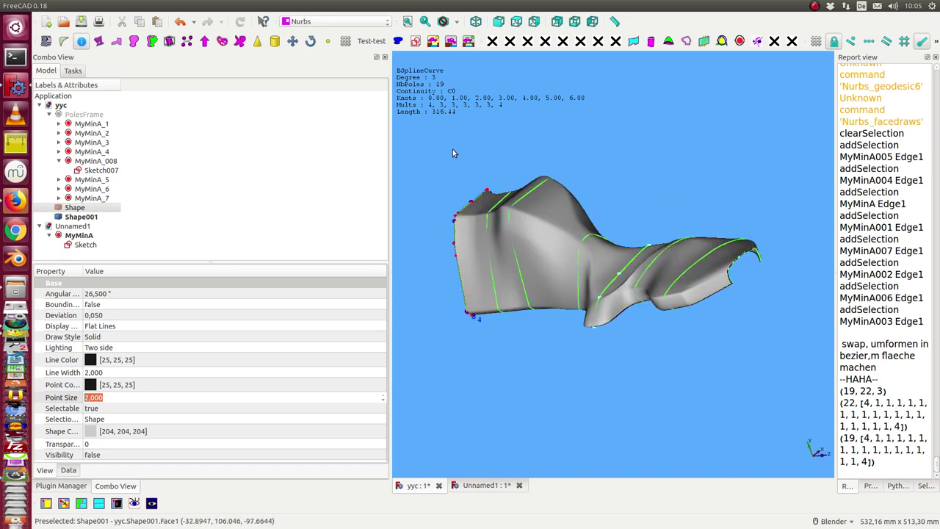
click(76, 218)
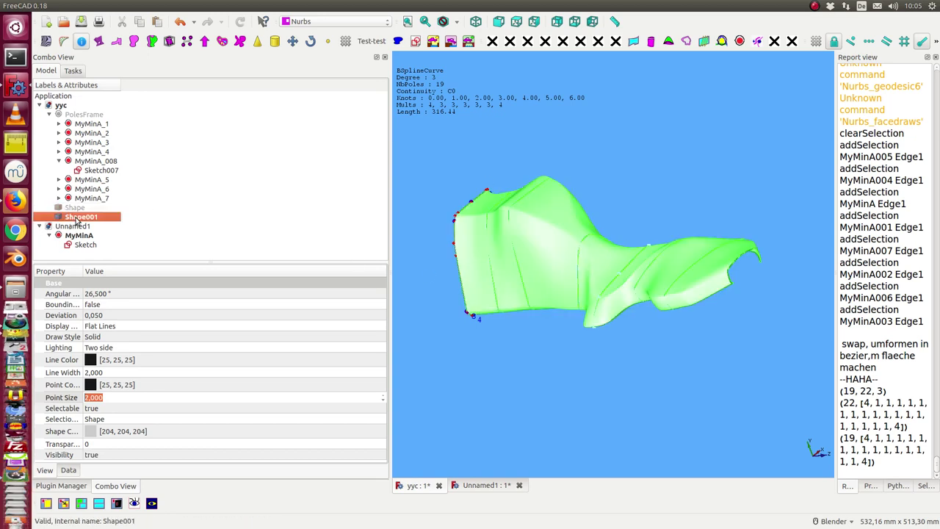
key(space)
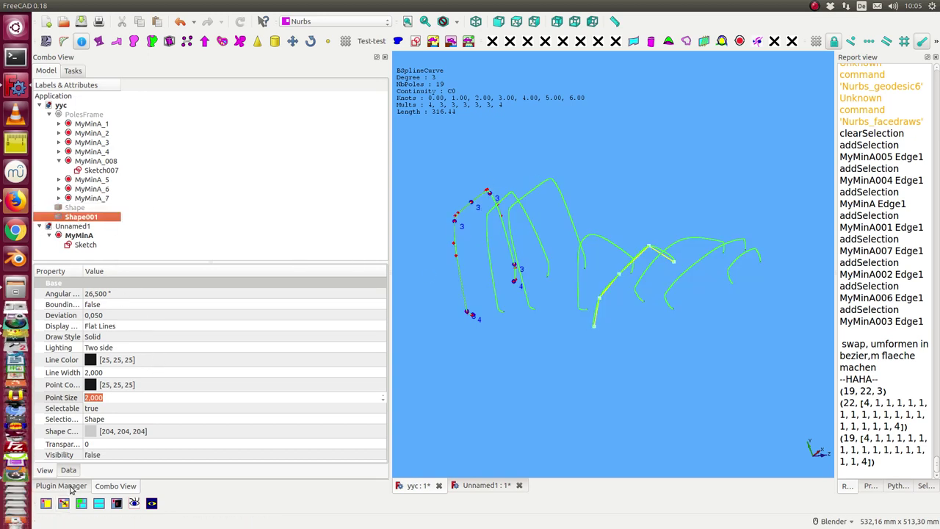
Step: Check MyMinA_1's Data properties, then select rib MyMinA_7 (via Sketch003) to show its extra knots 1.3, 1.5, 1.7
click(67, 471)
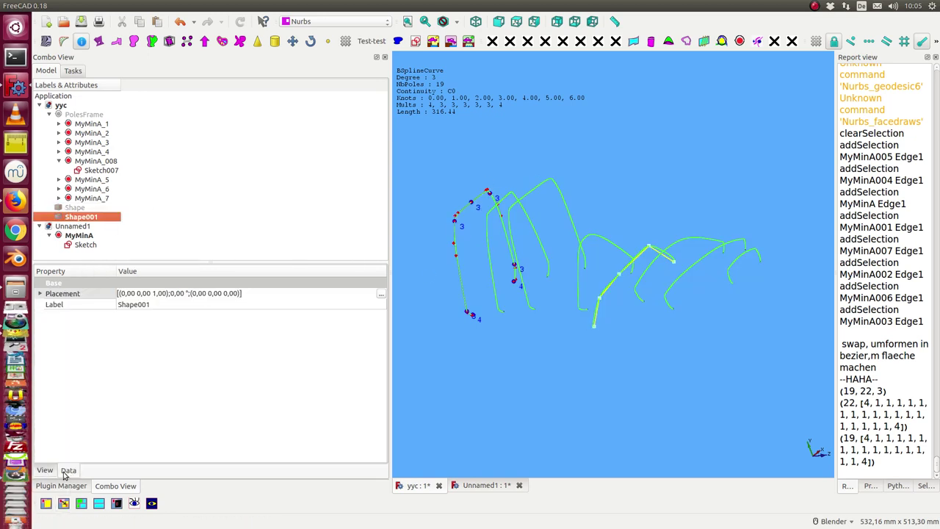
click(91, 123)
mouse_move(612, 378)
middle_down()
mouse_move(529, 382)
mouse_move(539, 379)
middle_up()
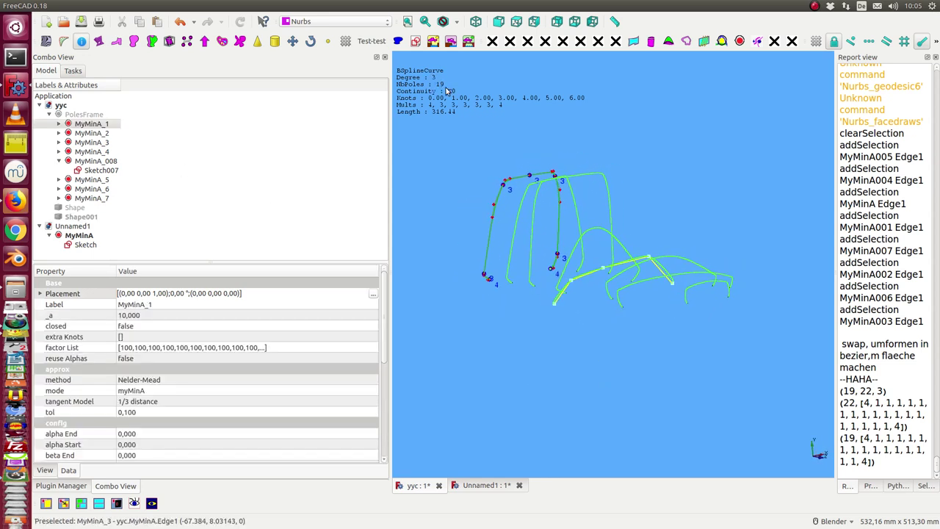
click(59, 198)
click(101, 207)
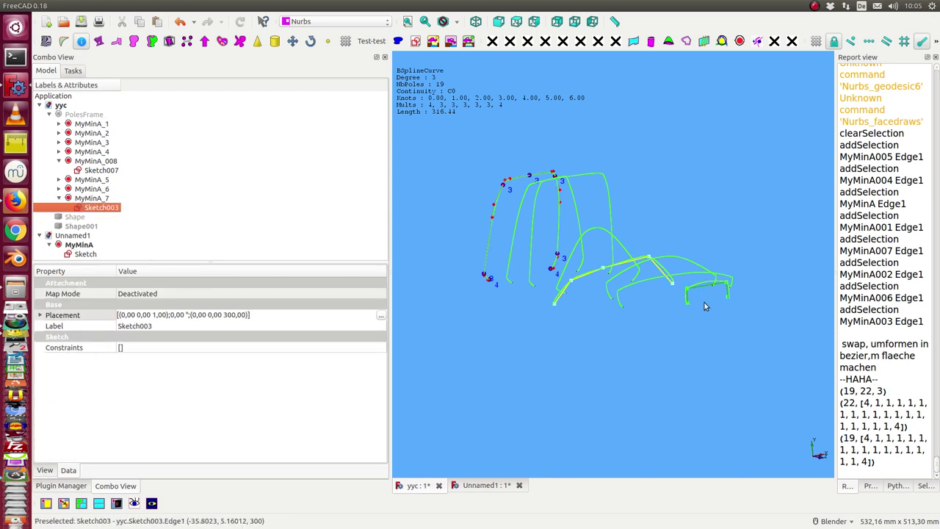
key(Up)
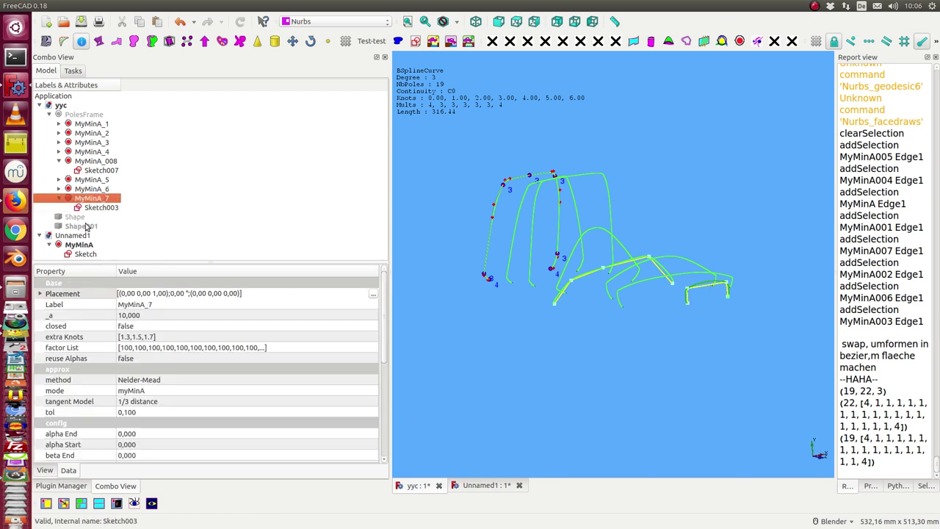